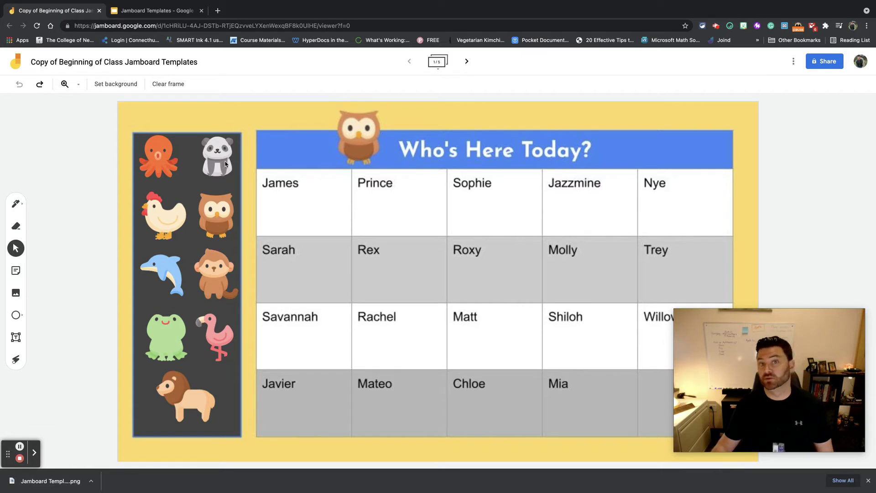
# Place the panda, owl, monkey, flamingo and frog stickers into five students' name cells
pyautogui.moveTo(224, 164); pyautogui.dragTo(336, 215)
pyautogui.moveTo(234, 212); pyautogui.dragTo(439, 210)
pyautogui.moveTo(216, 274); pyautogui.dragTo(488, 341)
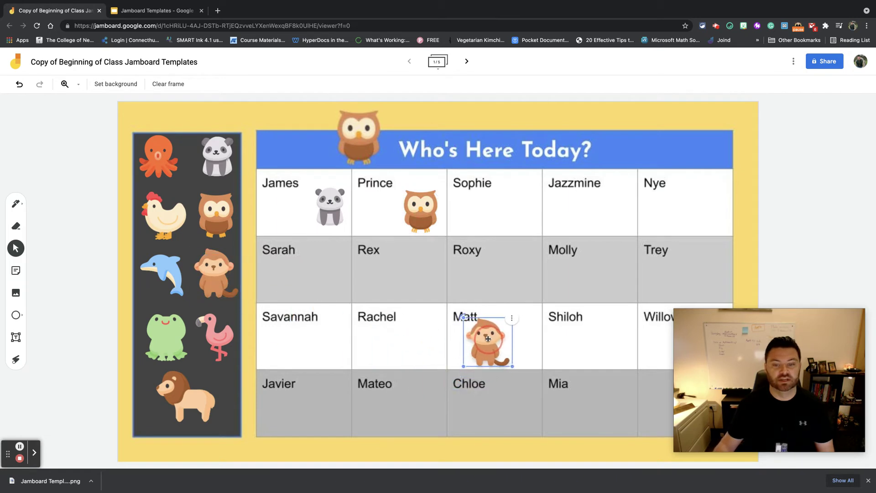
pyautogui.moveTo(221, 336); pyautogui.dragTo(321, 342)
pyautogui.moveTo(167, 337); pyautogui.dragTo(454, 275)
pyautogui.click(580, 285)
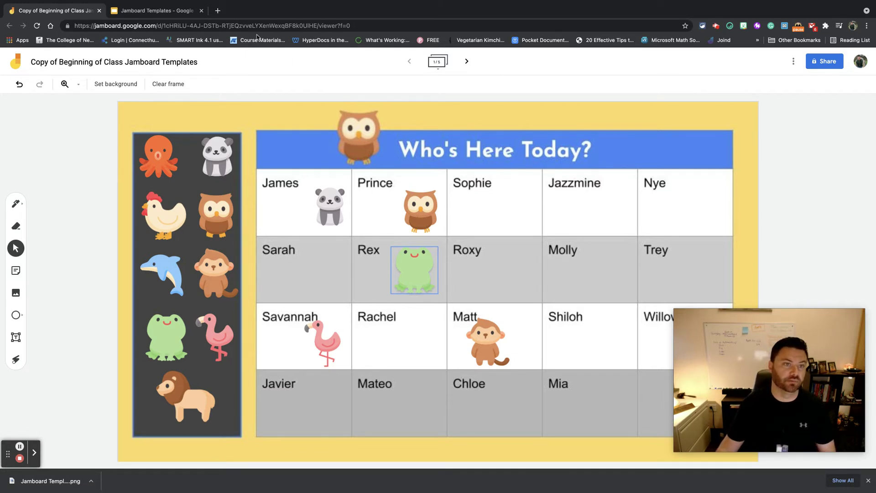
# Enter Matt, Tom, John and Sue across the attendance table's top row in Slides
pyautogui.click(155, 10)
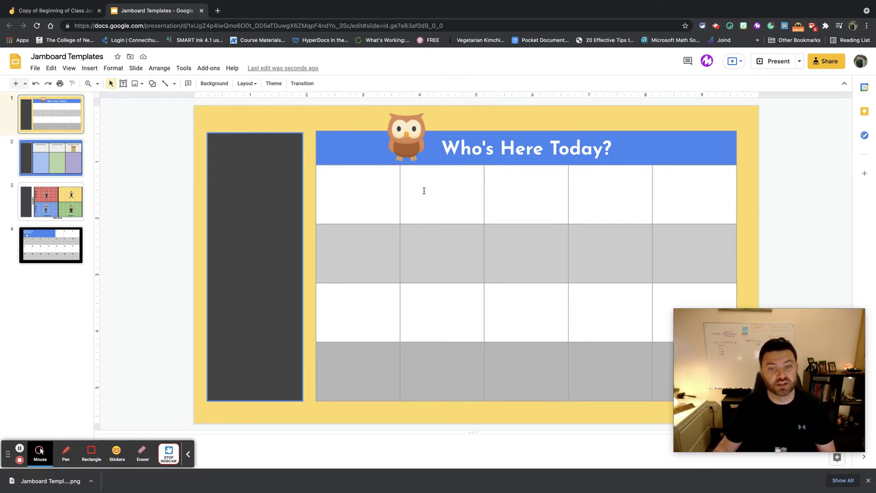
pyautogui.click(390, 189)
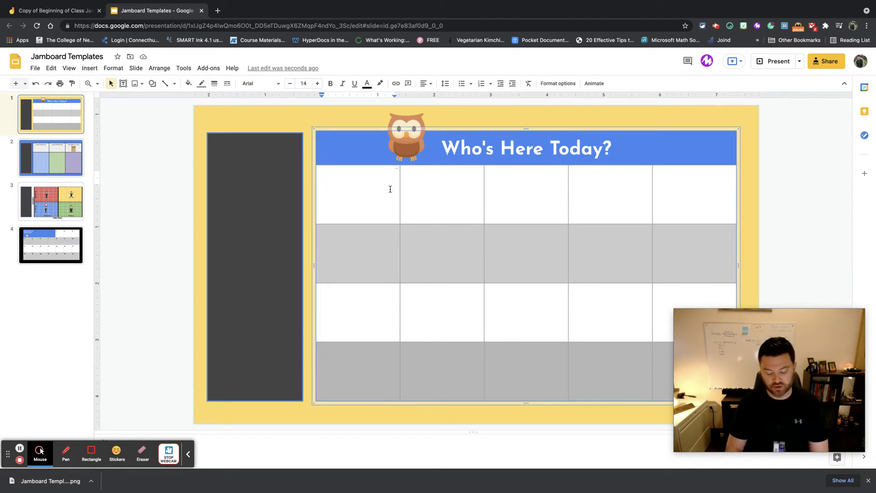
pyautogui.write('Matt')
pyautogui.press('Tab')
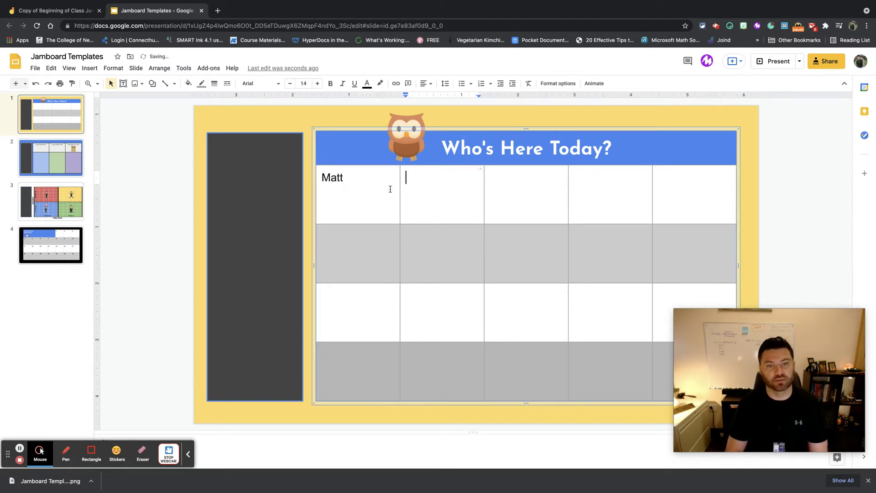
pyautogui.write('Tom')
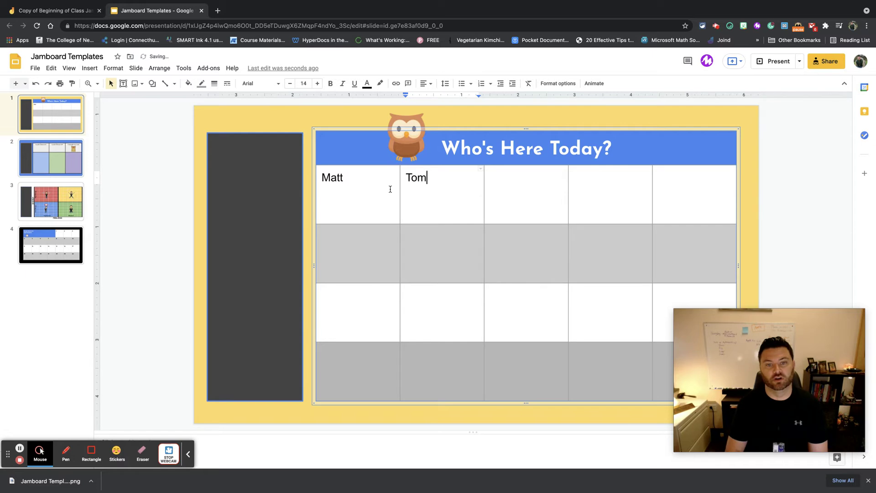
pyautogui.press('Tab')
pyautogui.write('John')
pyautogui.press('Tab')
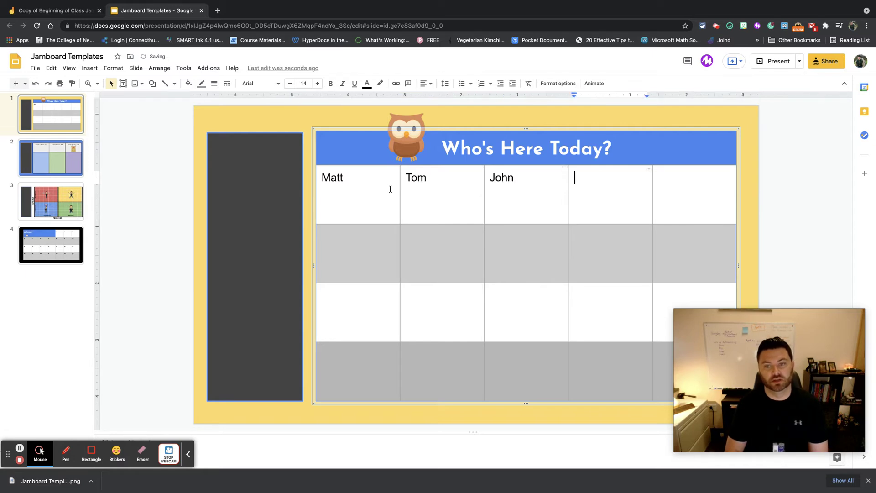
pyautogui.write('Sue')
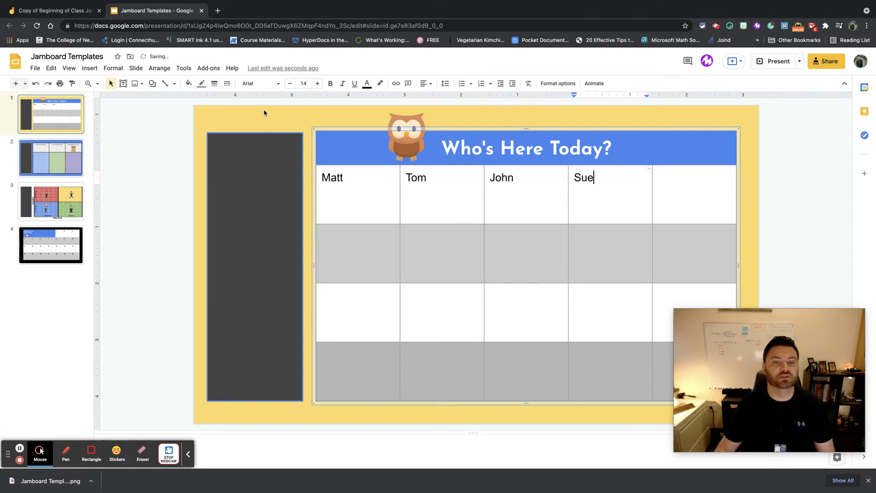
pyautogui.click(266, 114)
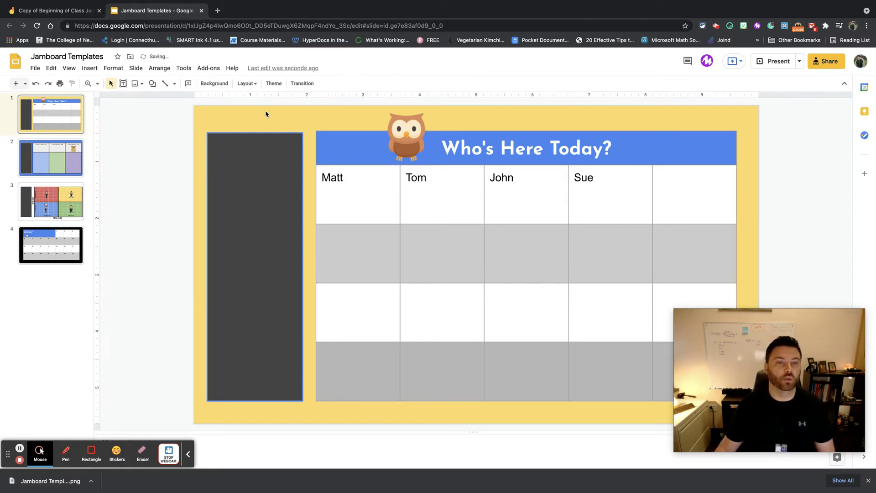
# Download the current slide as a PNG image
pyautogui.click(35, 69)
pyautogui.moveTo(95, 182)
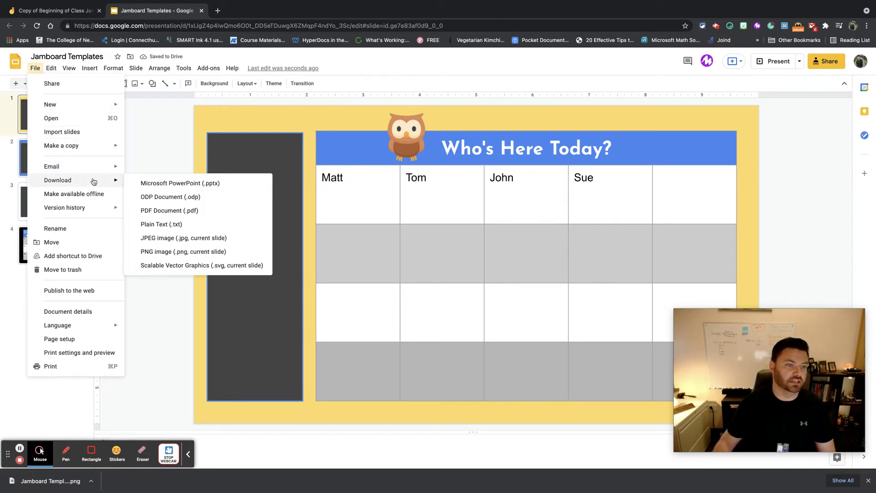
pyautogui.click(183, 252)
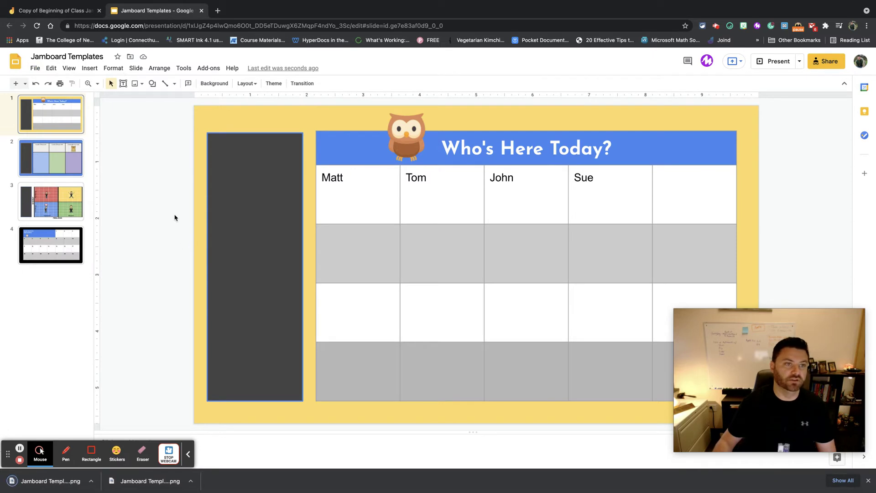
pyautogui.click(53, 10)
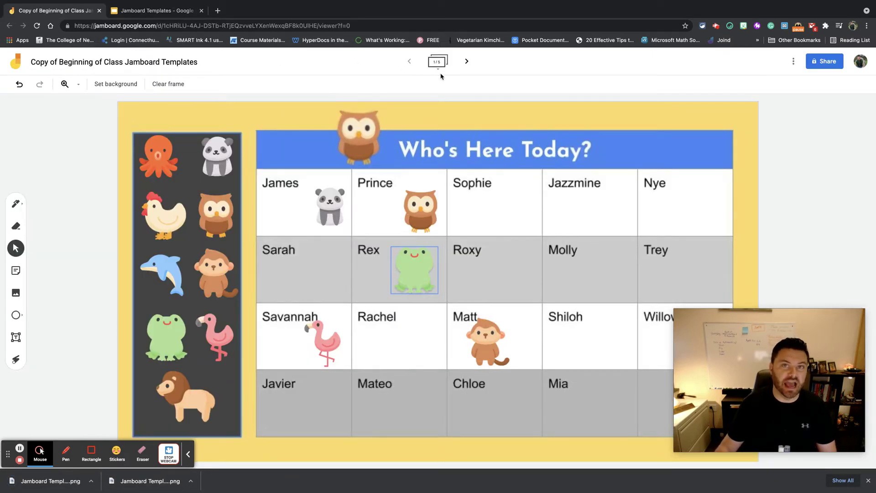
# Set the frame background to the downloaded slide PNG image
pyautogui.click(110, 87)
pyautogui.click(208, 133)
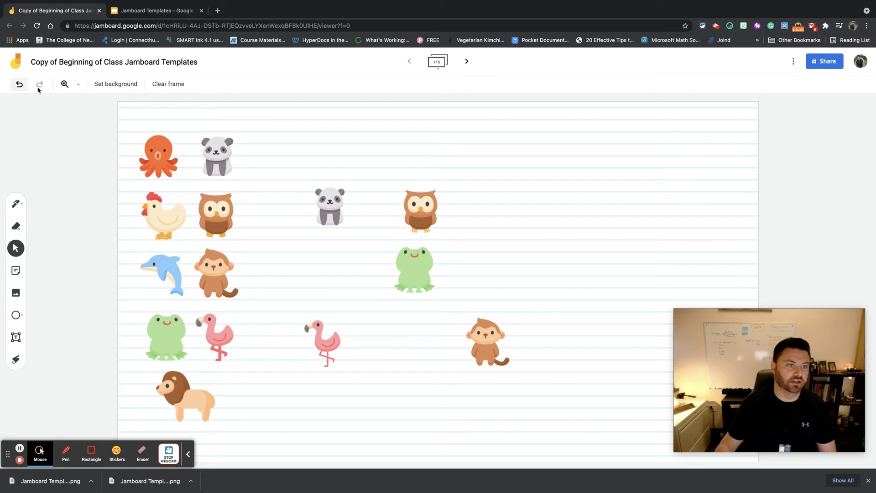
pyautogui.click(122, 85)
pyautogui.click(241, 148)
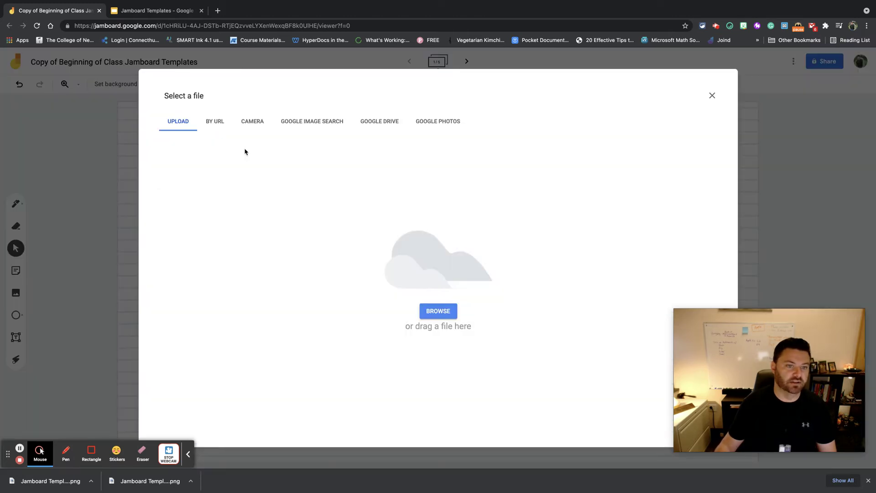
pyautogui.moveTo(55, 480); pyautogui.dragTo(328, 334)
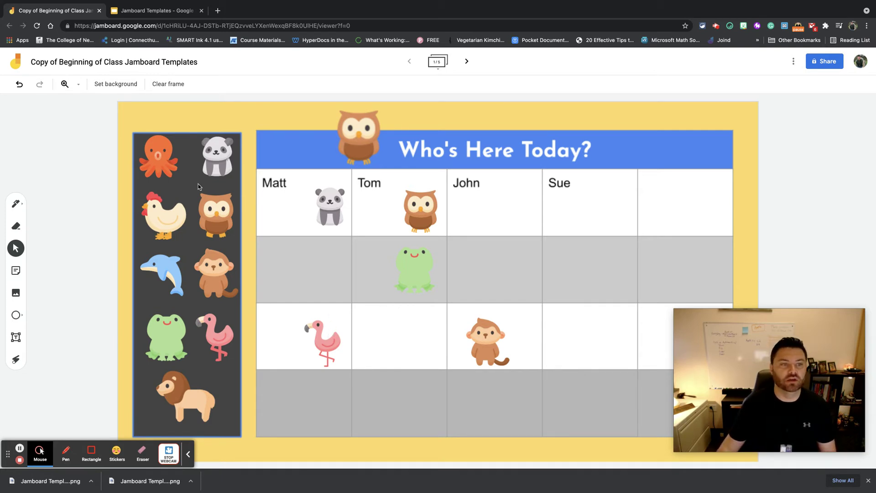
pyautogui.click(159, 90)
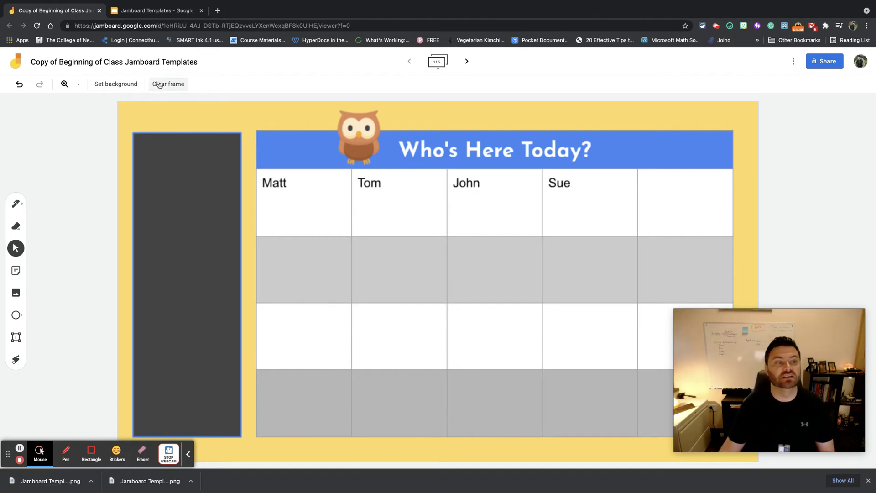
pyautogui.click(19, 88)
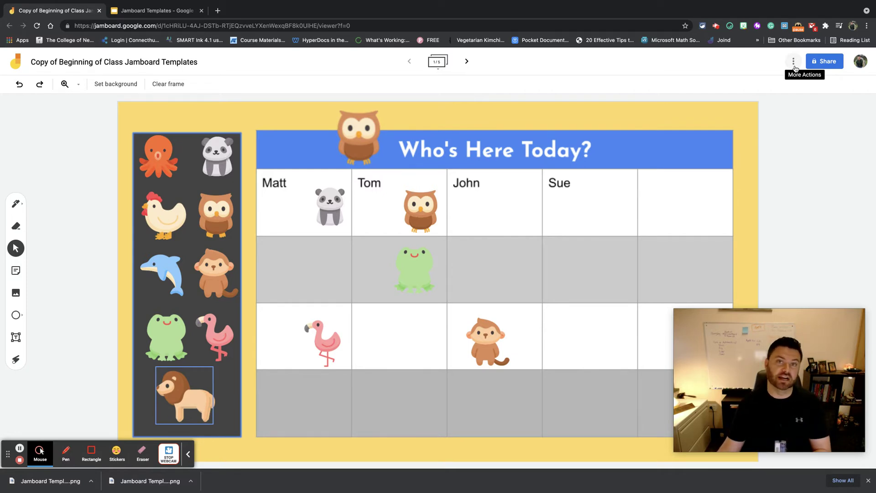
pyautogui.click(794, 64)
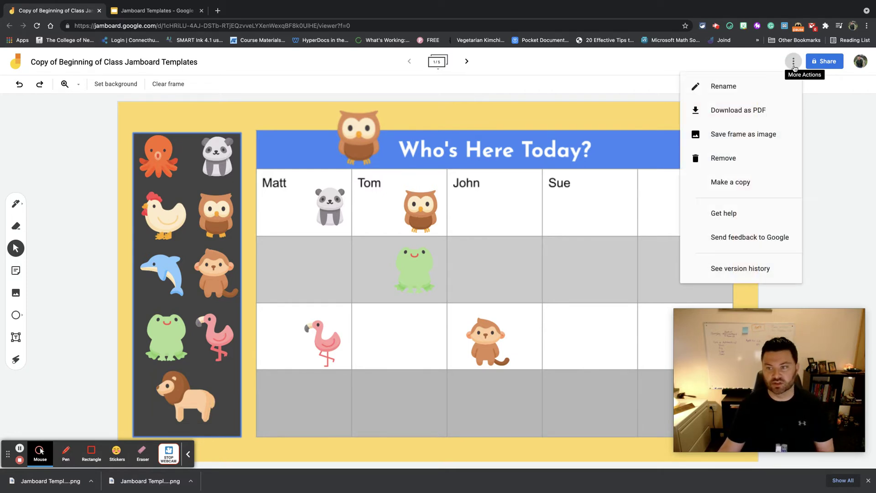
# In version history, find the earliest 6:40 AM version and name it 'Original Copy'
pyautogui.click(758, 270)
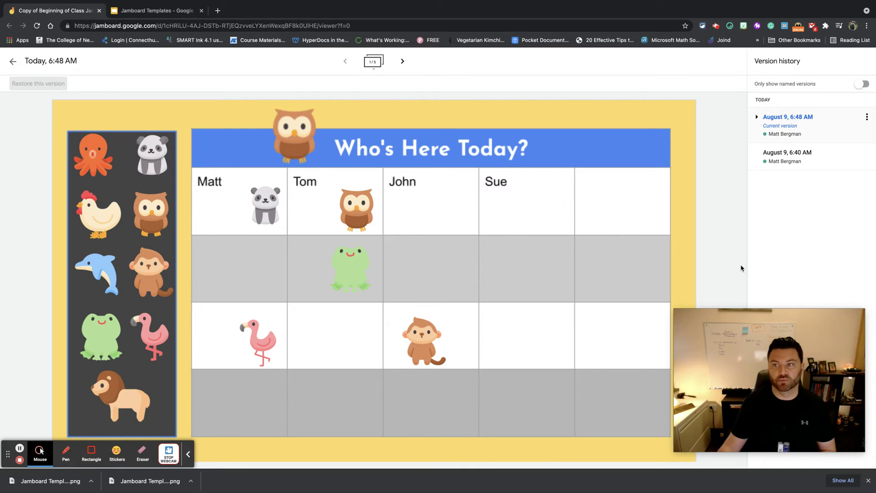
pyautogui.click(757, 117)
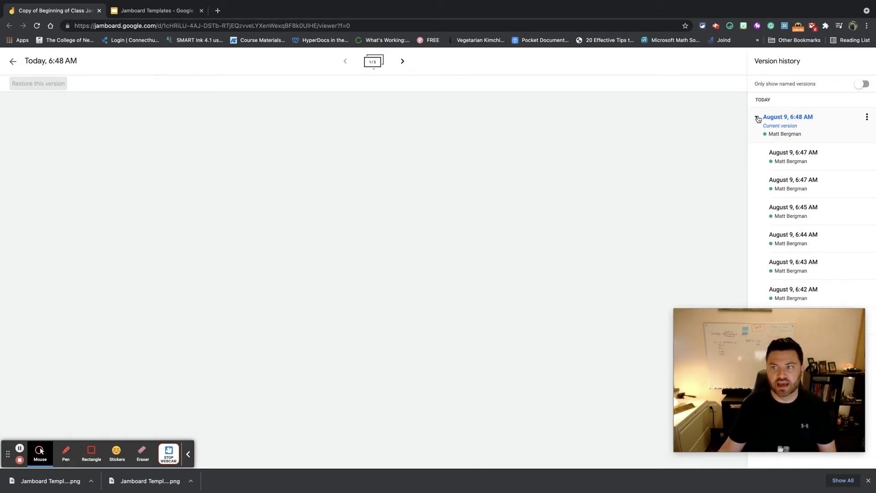
pyautogui.click(789, 153)
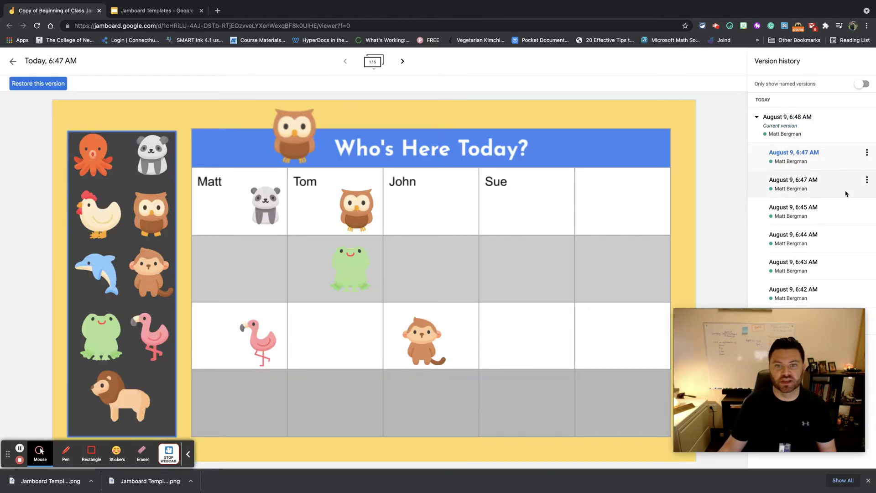
pyautogui.click(844, 246)
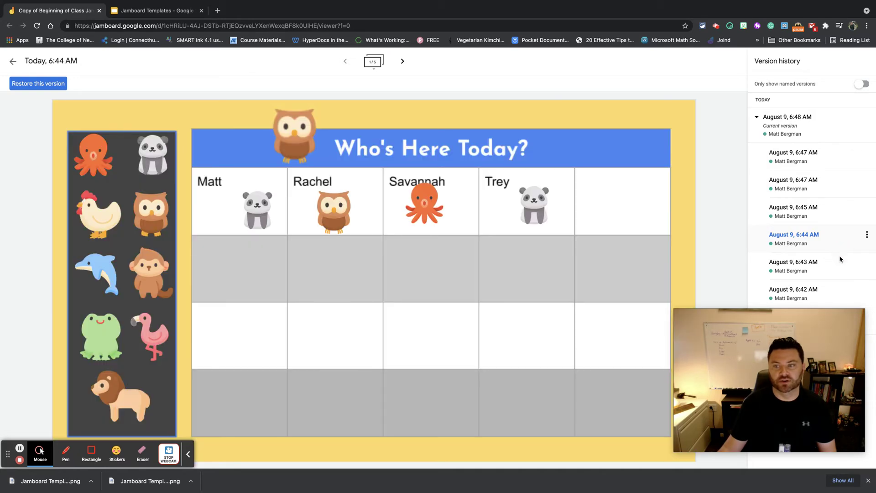
pyautogui.click(836, 289)
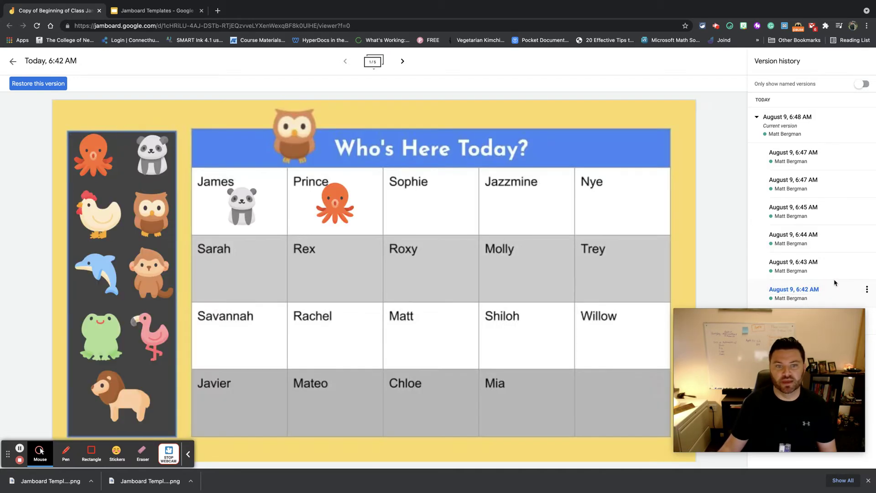
pyautogui.moveTo(819, 323); pyautogui.dragTo(672, 318)
pyautogui.click(811, 324)
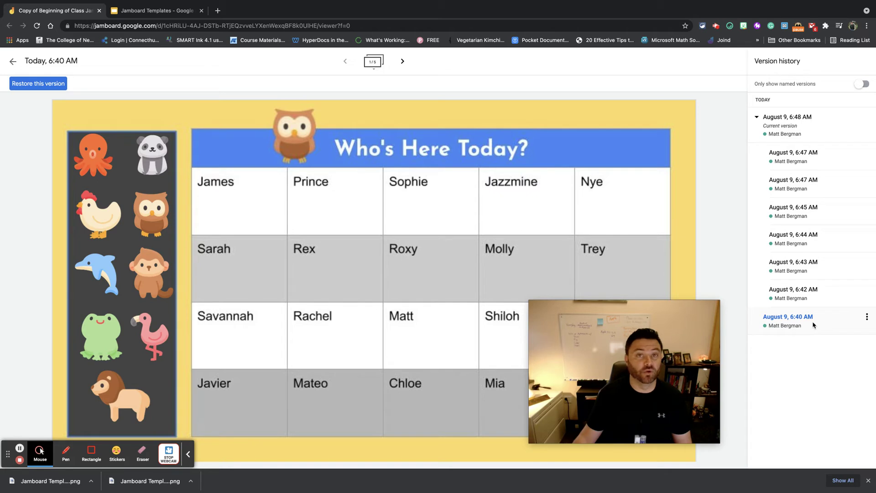
pyautogui.click(867, 316)
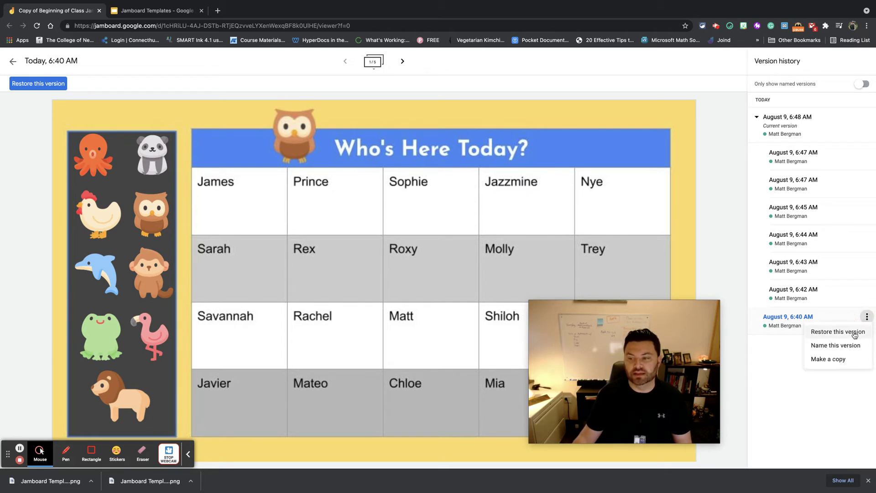
pyautogui.click(832, 345)
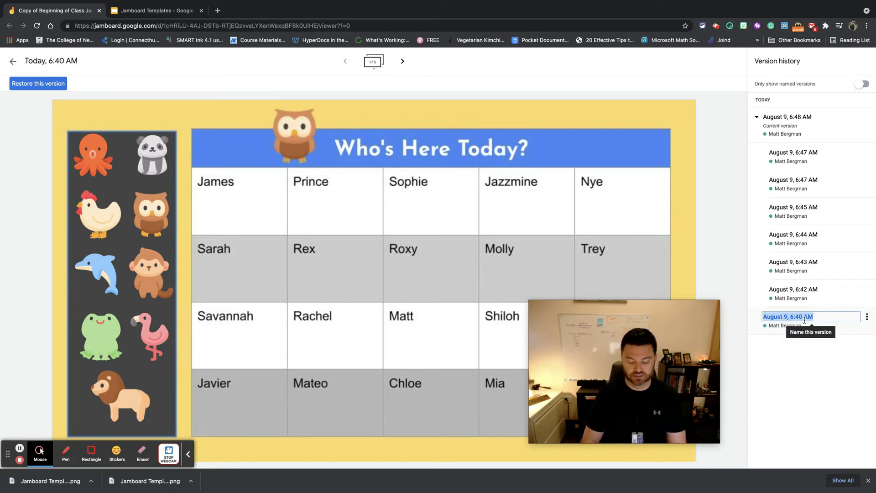
pyautogui.write('Orig')
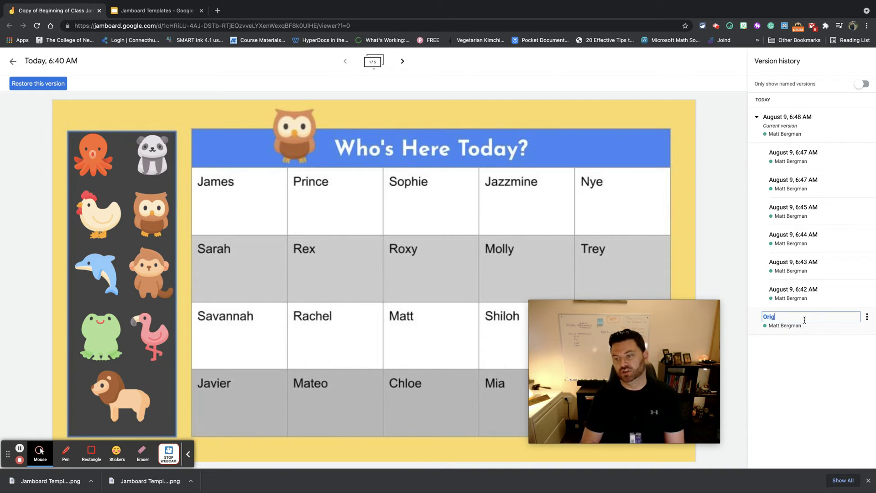
pyautogui.write('inal Copy')
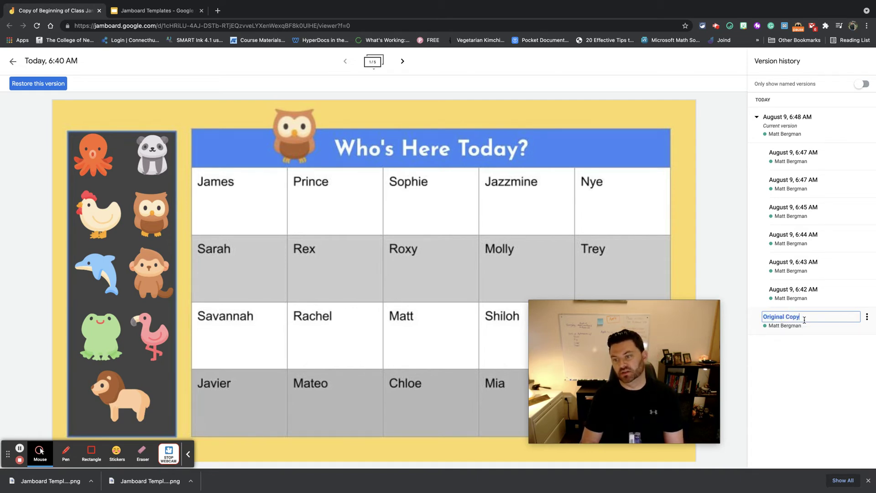
pyautogui.press('Return')
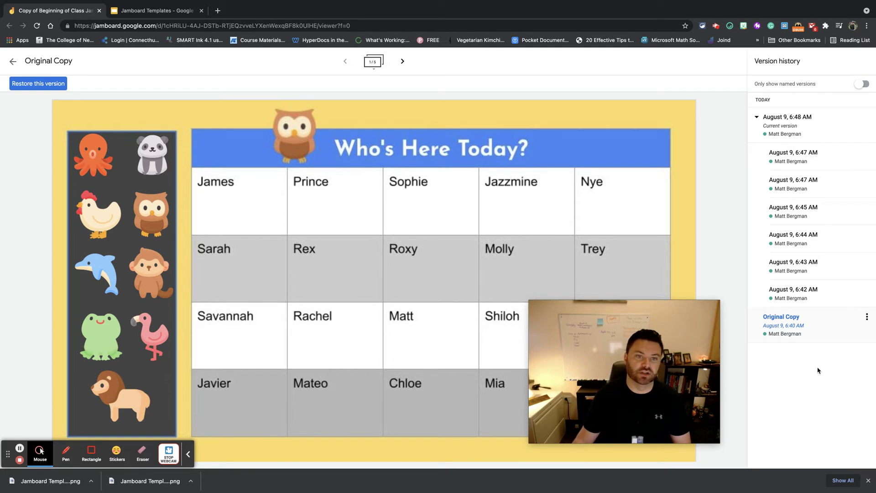
# Restore the board to the Original Copy version and advance to the second frame
pyautogui.click(806, 152)
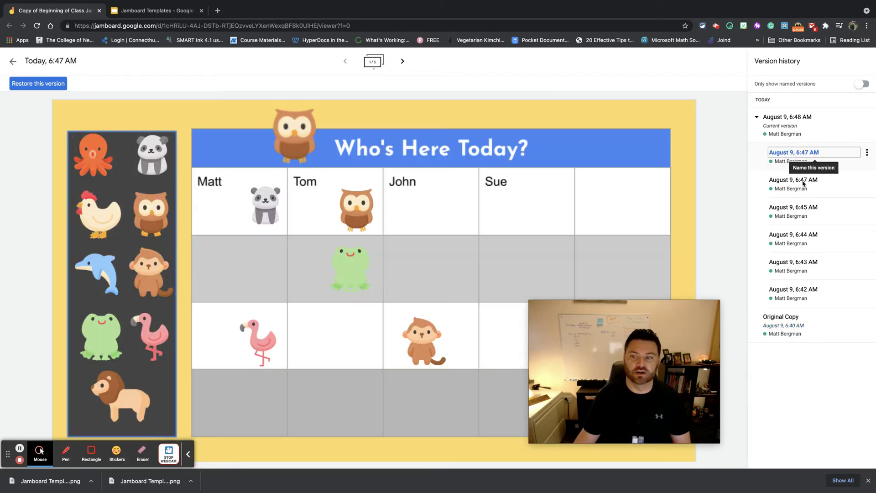
pyautogui.click(834, 328)
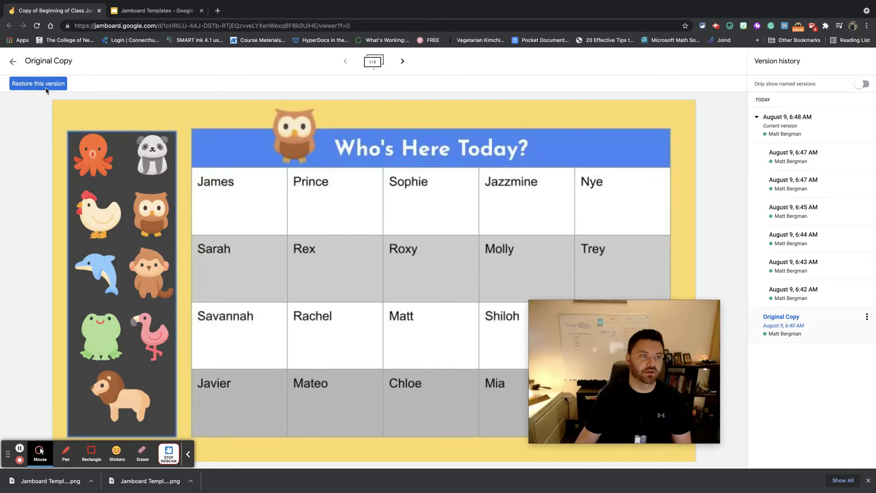
pyautogui.click(46, 88)
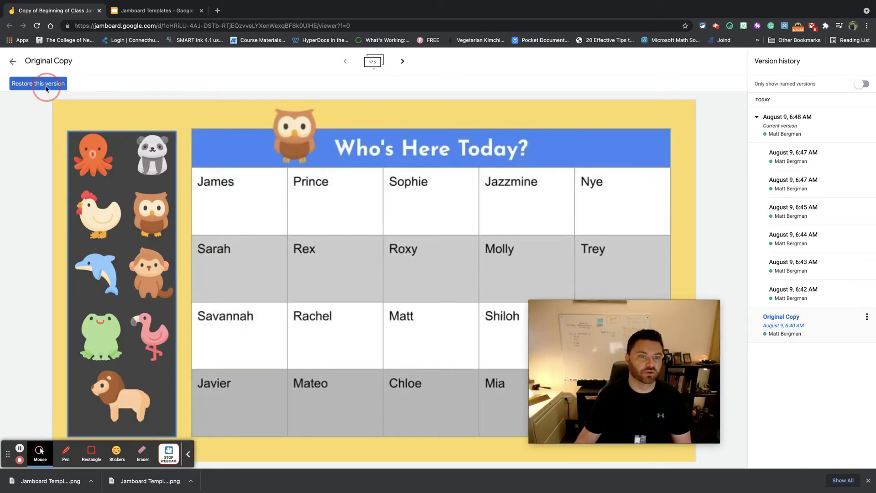
pyautogui.click(528, 278)
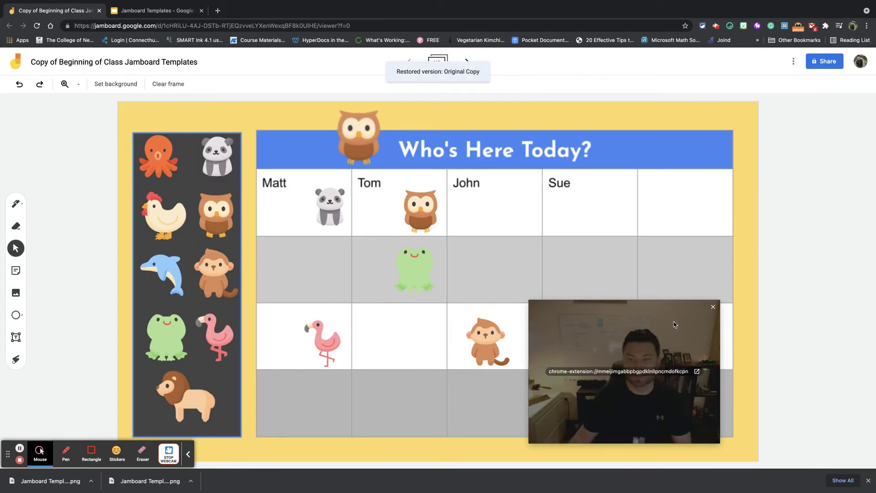
pyautogui.moveTo(674, 325); pyautogui.dragTo(823, 325)
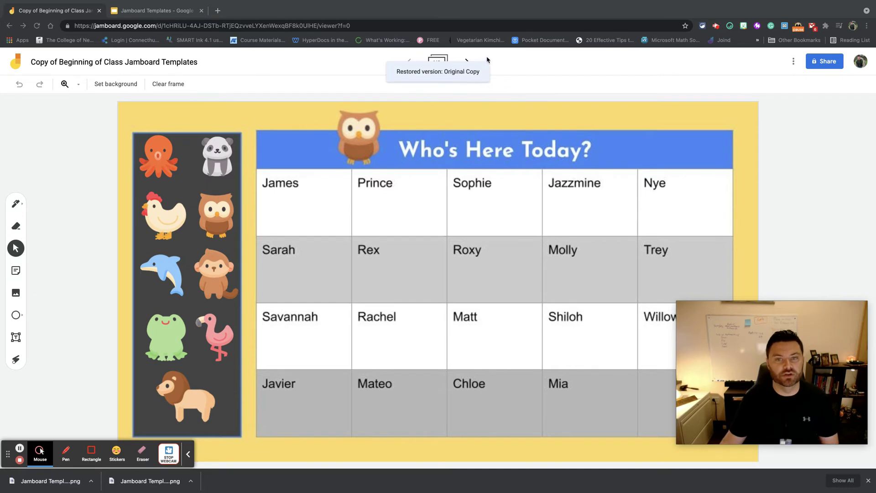
pyautogui.click(468, 61)
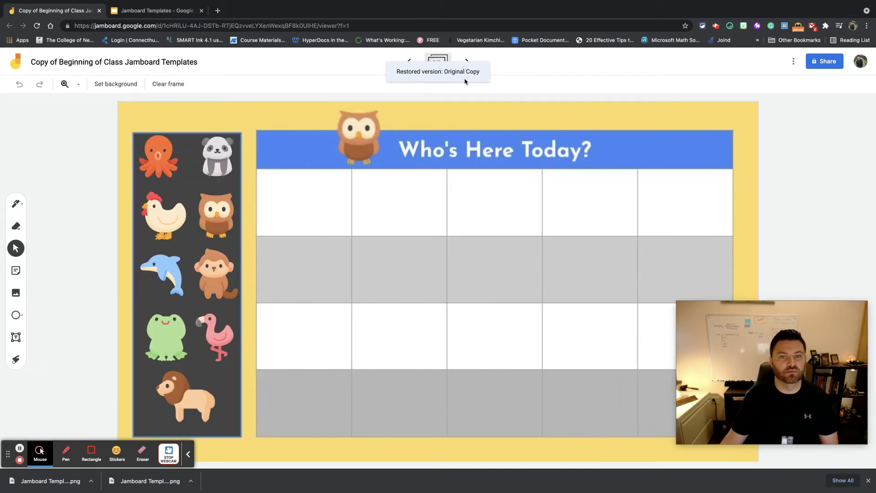
# Place three stars in Lunch Choice # 1 and one in # 2, then clear the frame
pyautogui.click(468, 61)
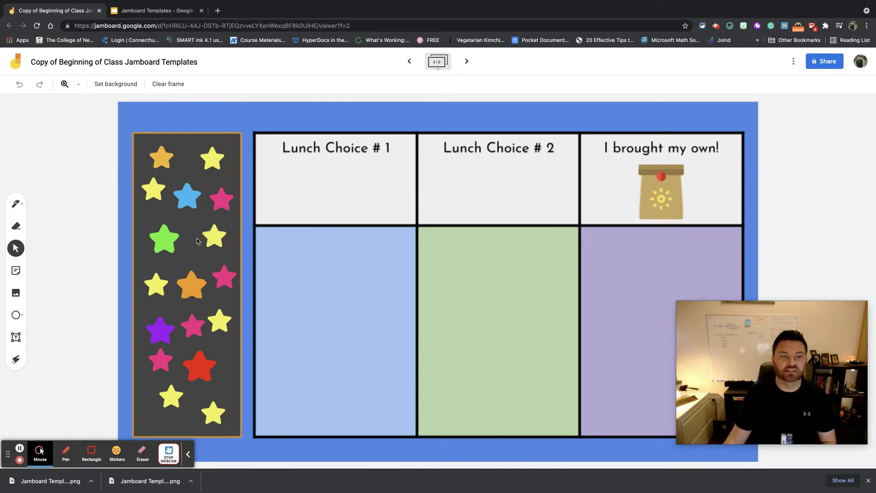
pyautogui.moveTo(212, 237); pyautogui.dragTo(292, 251)
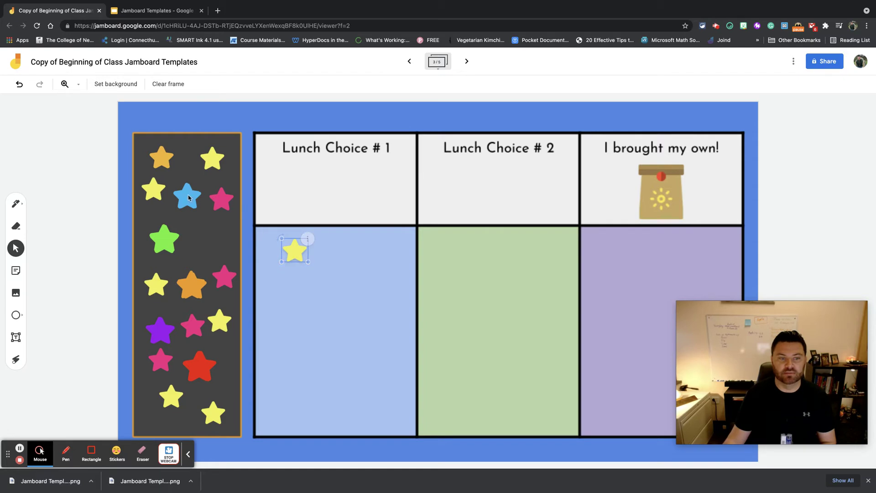
pyautogui.moveTo(204, 200); pyautogui.dragTo(346, 252)
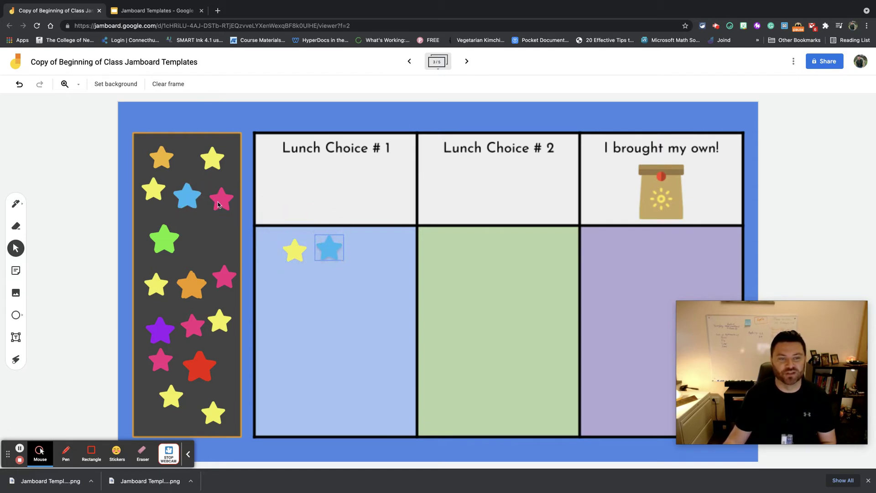
pyautogui.moveTo(219, 205); pyautogui.dragTo(366, 253)
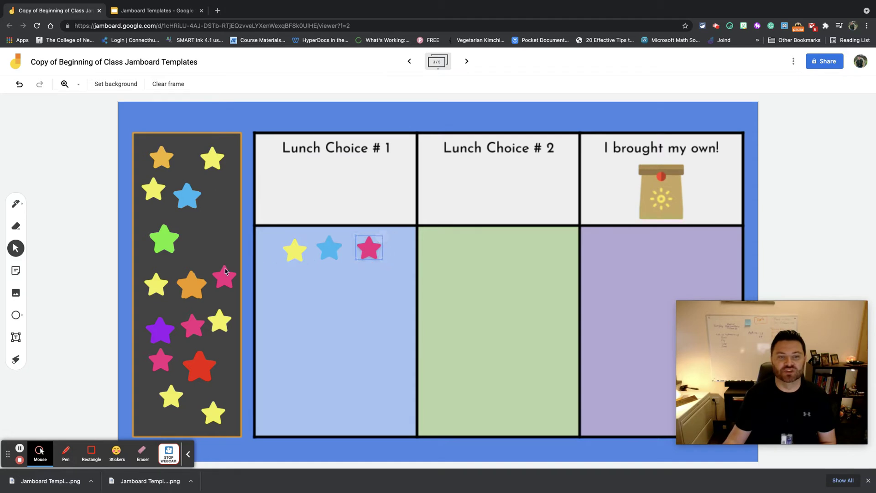
pyautogui.moveTo(225, 272); pyautogui.dragTo(444, 250)
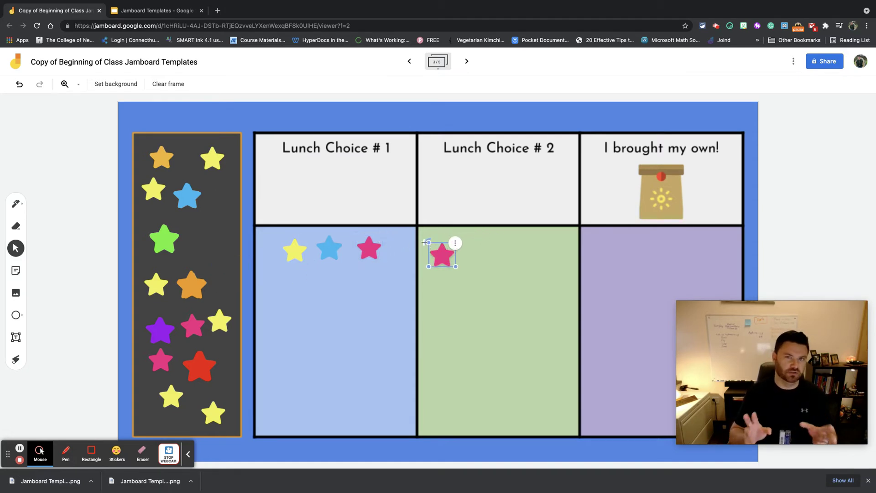
pyautogui.click(431, 201)
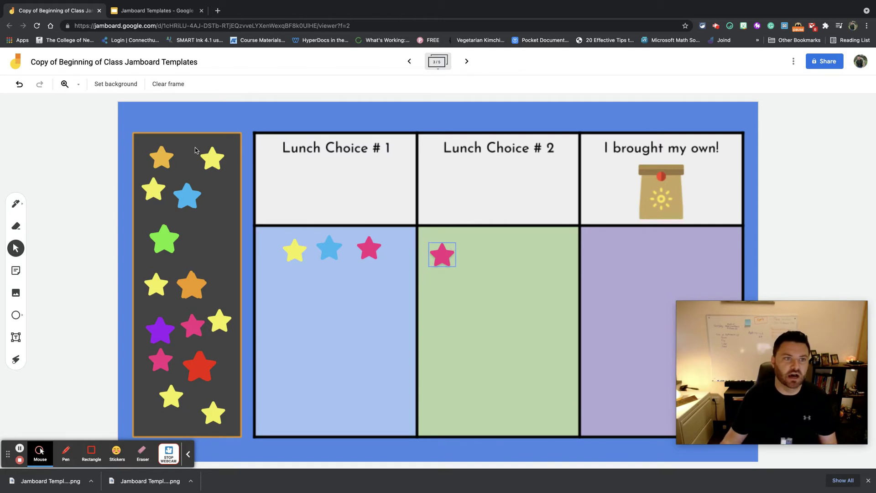
pyautogui.click(174, 90)
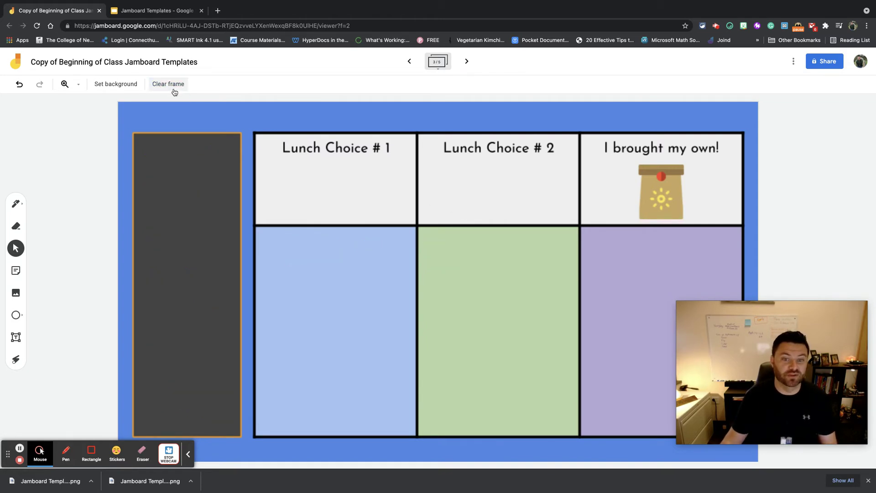
# Restore the Original Copy version from version history to bring back the star bank
pyautogui.click(792, 61)
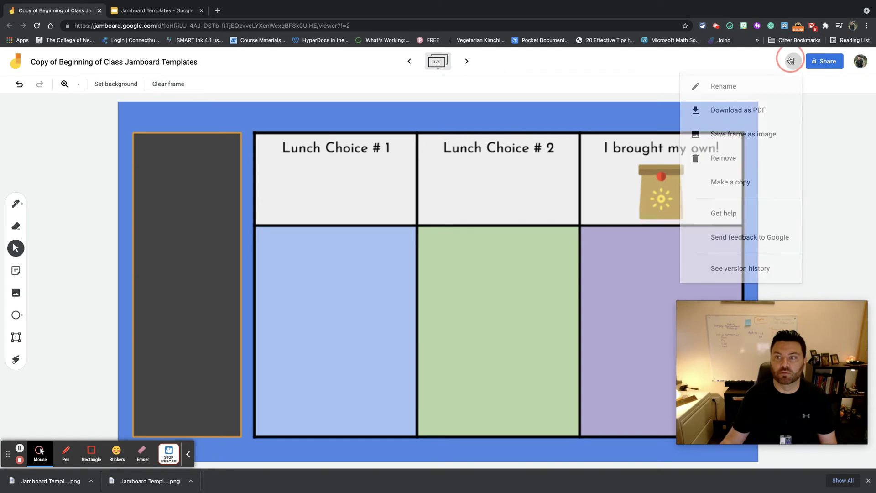
pyautogui.click(768, 266)
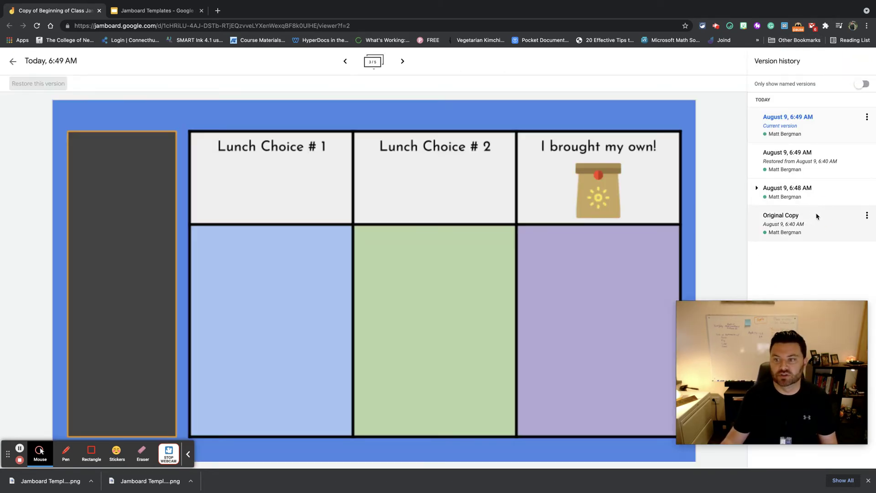
pyautogui.click(816, 214)
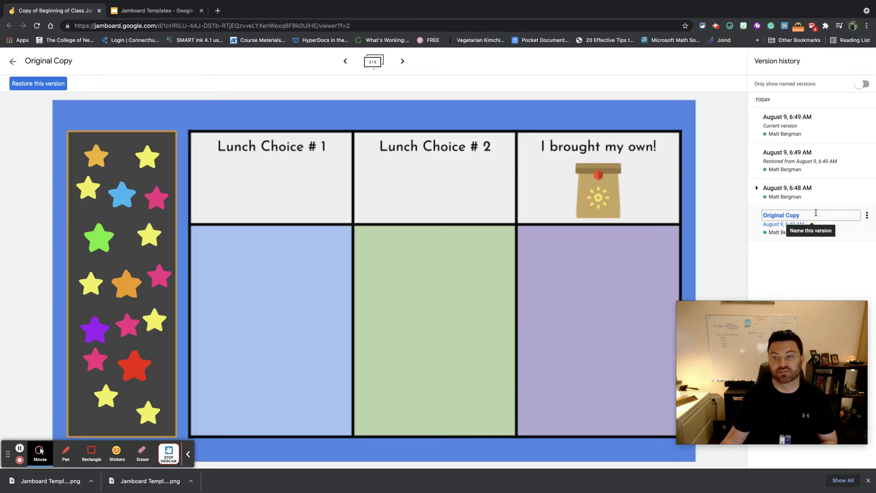
pyautogui.click(657, 189)
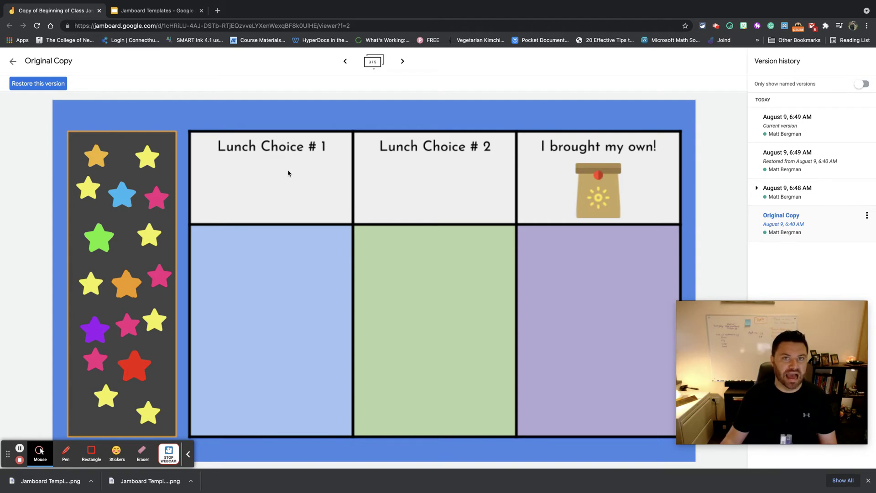
pyautogui.click(39, 84)
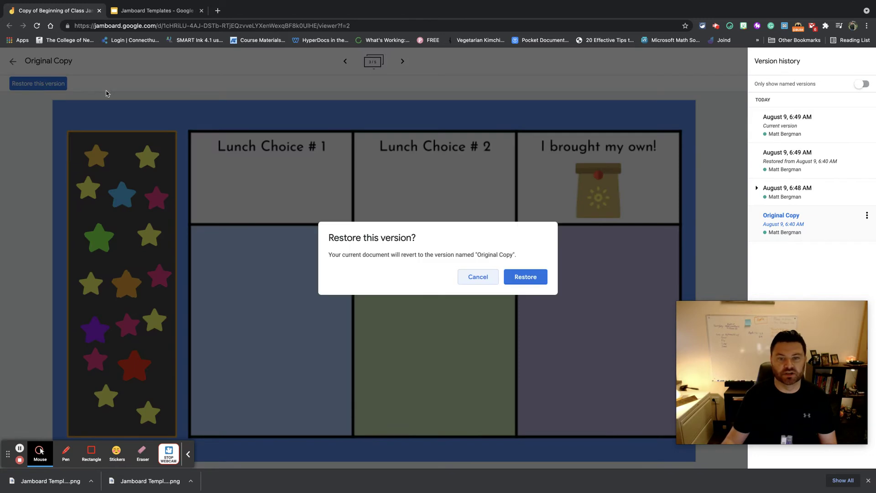
pyautogui.click(531, 277)
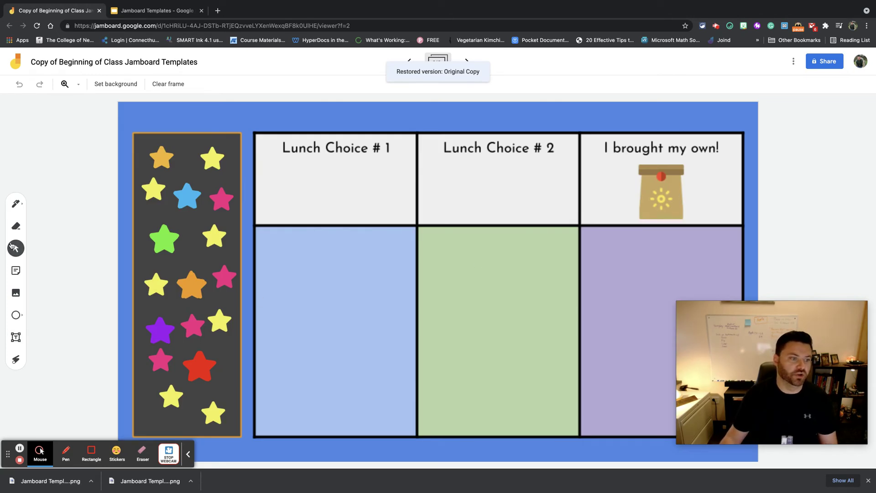
pyautogui.click(16, 337)
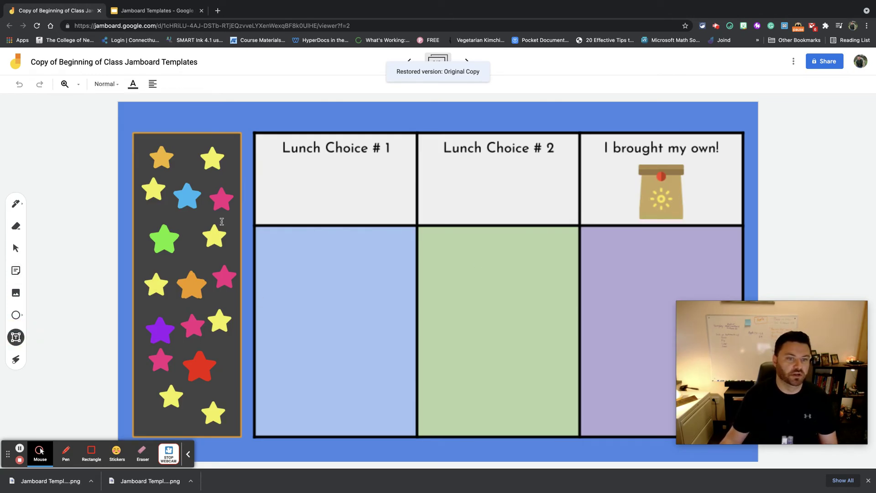
# Add a 'Pizza' text box under Lunch Choice # 1, move it, then undo both changes
pyautogui.click(278, 158)
pyautogui.write('Pizza')
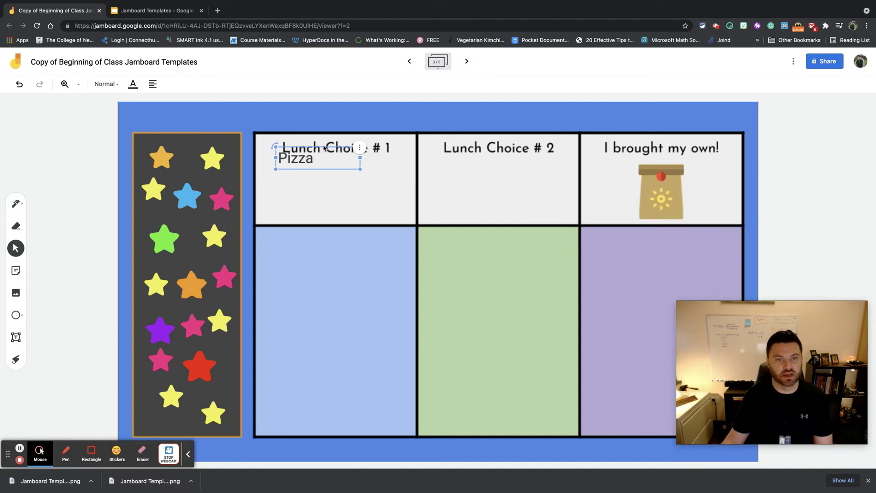
pyautogui.moveTo(325, 149); pyautogui.dragTo(332, 172)
pyautogui.click(411, 178)
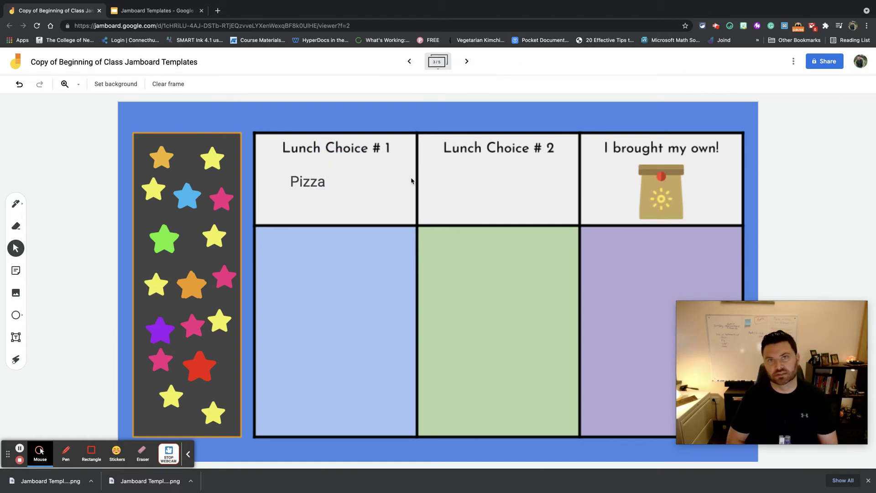
pyautogui.click(19, 84)
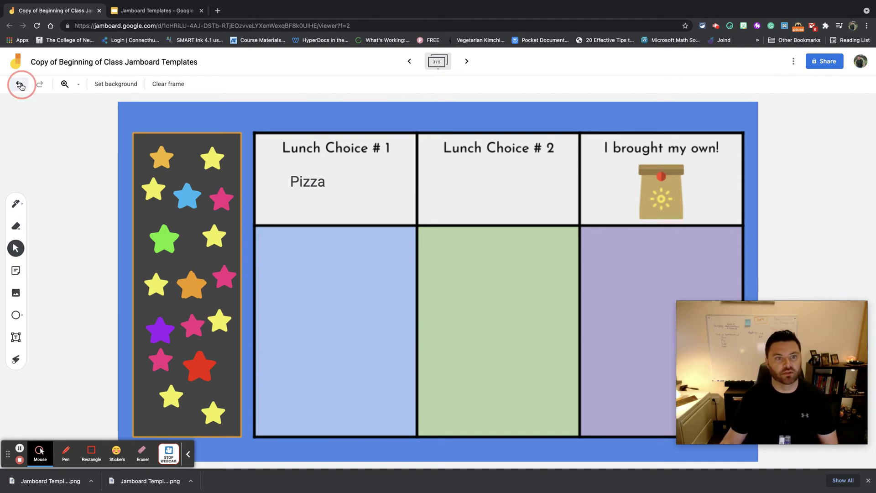
pyautogui.click(331, 210)
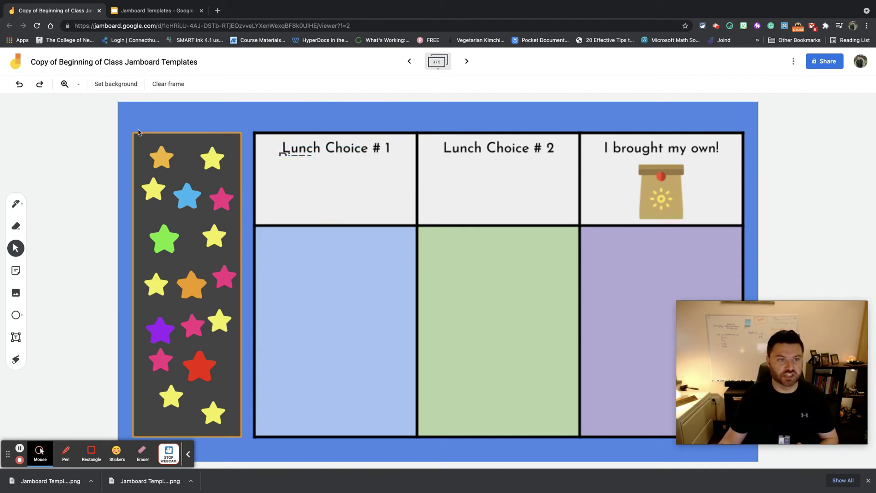
pyautogui.click(19, 85)
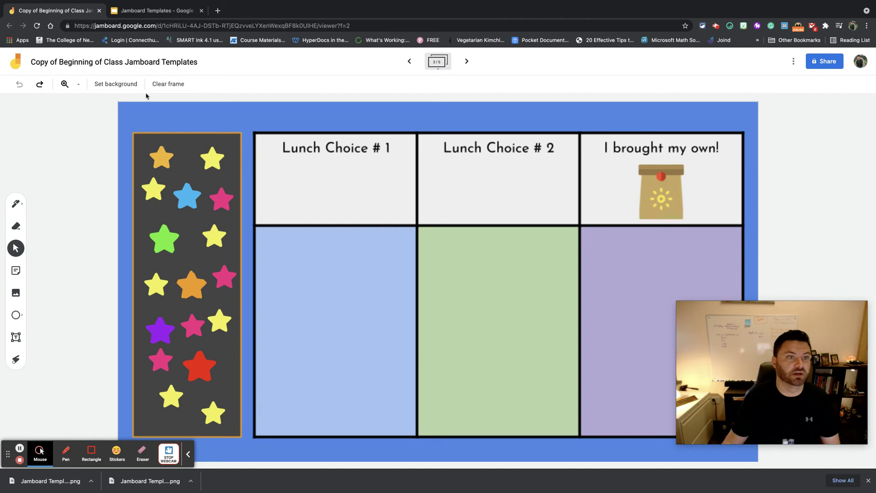
pyautogui.click(163, 12)
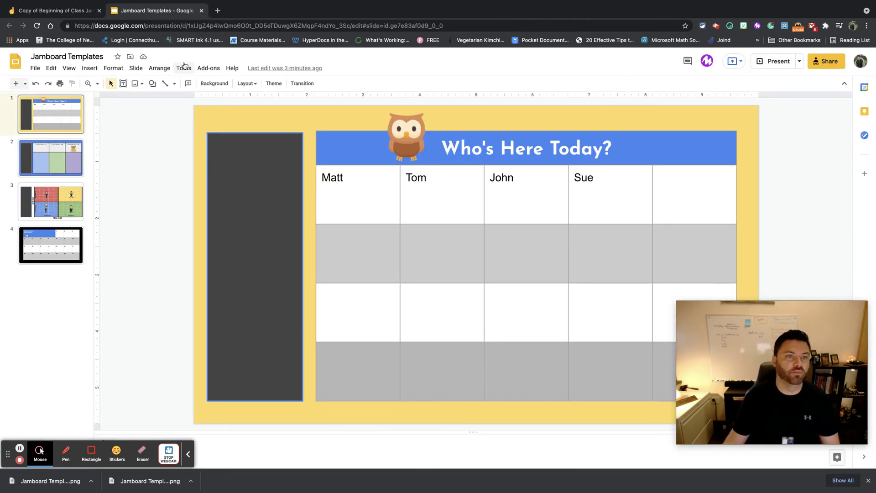
# Insert the first 'owl' icon via Icons for Slides & Docs, then cut it with Ctrl+X
pyautogui.click(201, 68)
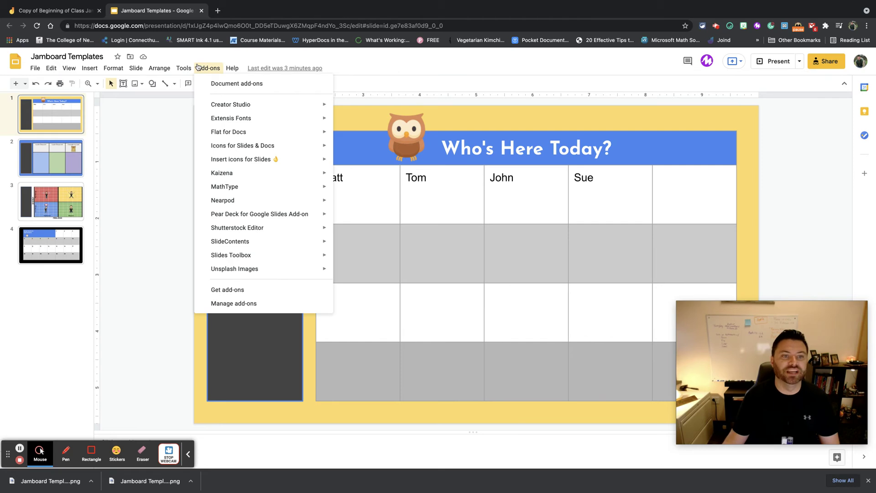
pyautogui.moveTo(260, 151)
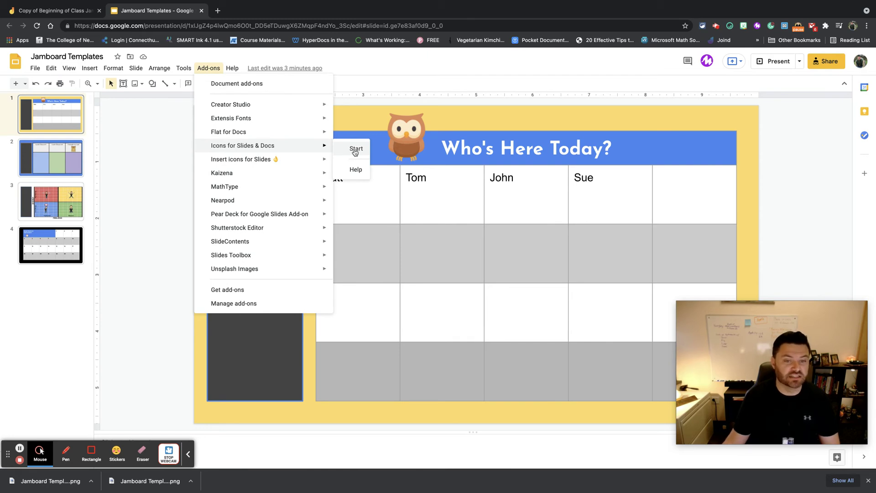
pyautogui.click(355, 152)
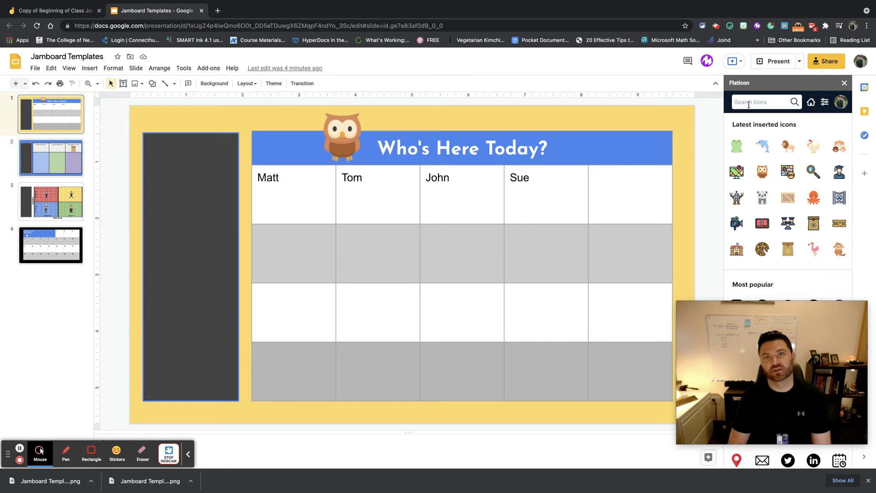
pyautogui.click(749, 105)
pyautogui.write('owl')
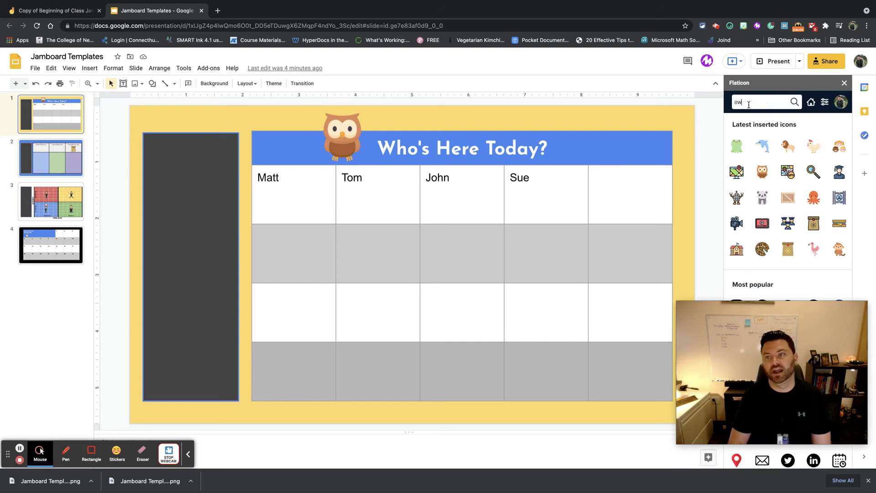
pyautogui.press('Return')
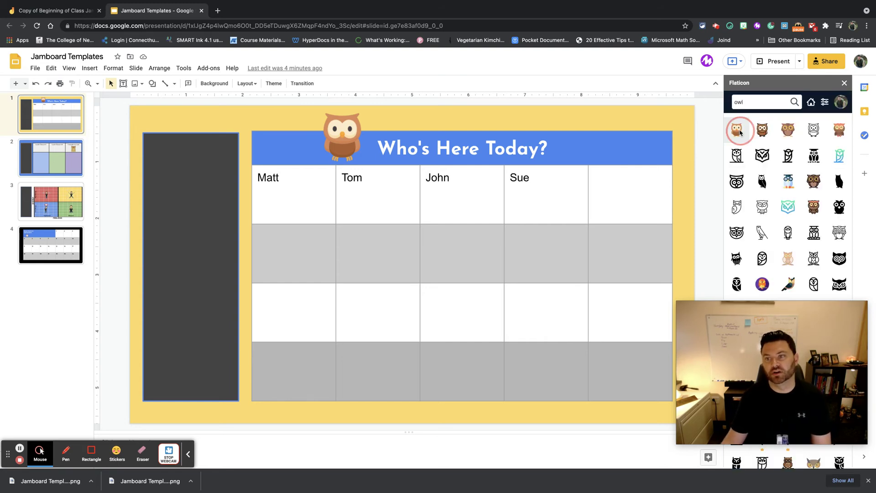
pyautogui.click(735, 129)
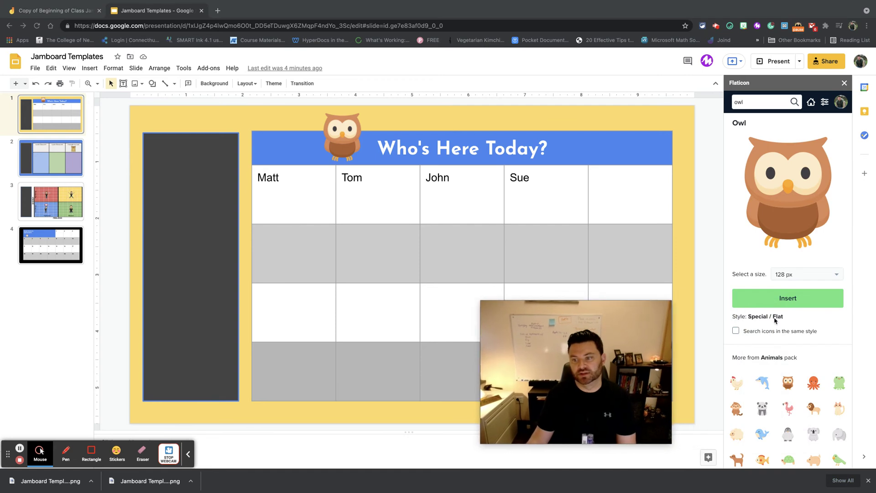
pyautogui.click(788, 299)
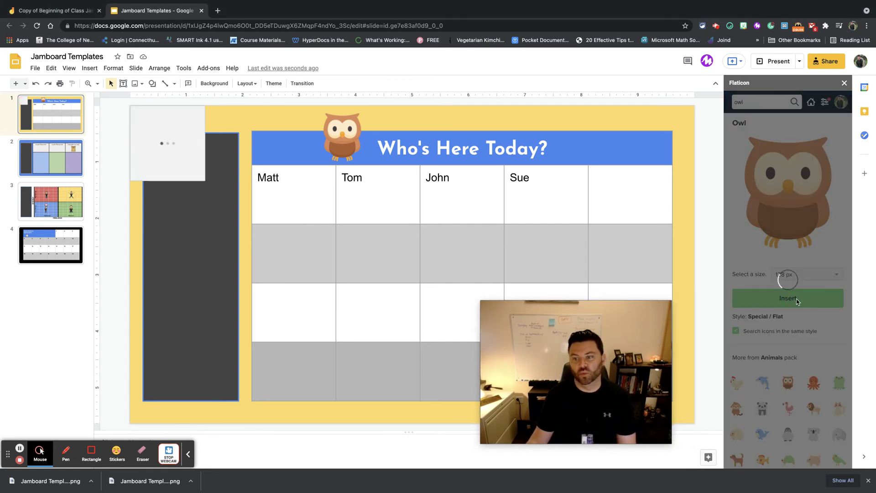
pyautogui.click(154, 141)
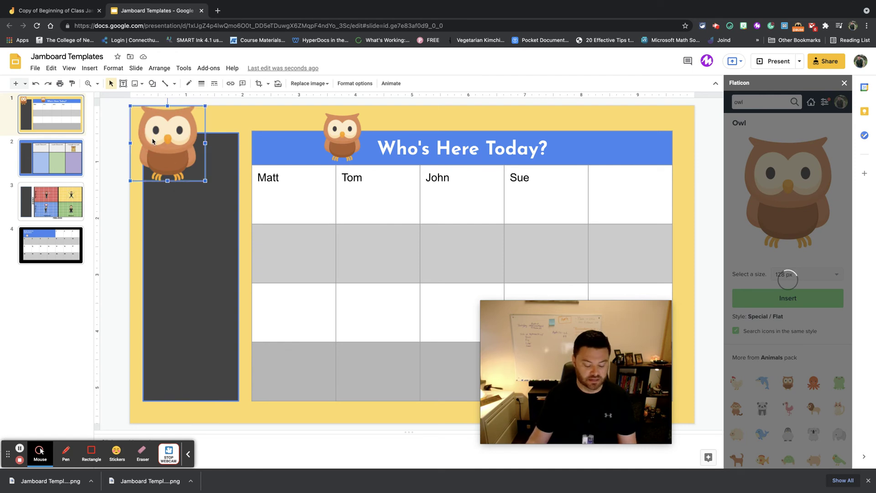
pyautogui.hotkey('ctrl', 'x')
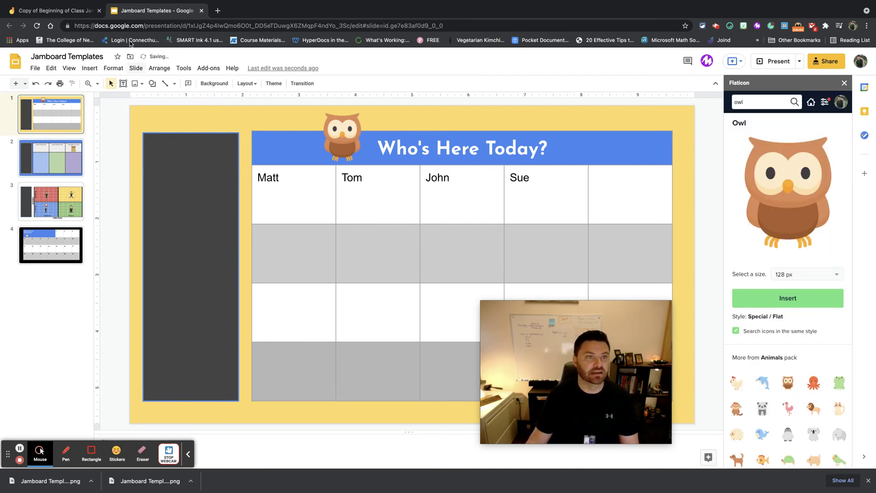
# Paste the owl into the Jamboard lunch frame and move it into Lunch Choice # 1
pyautogui.click(59, 10)
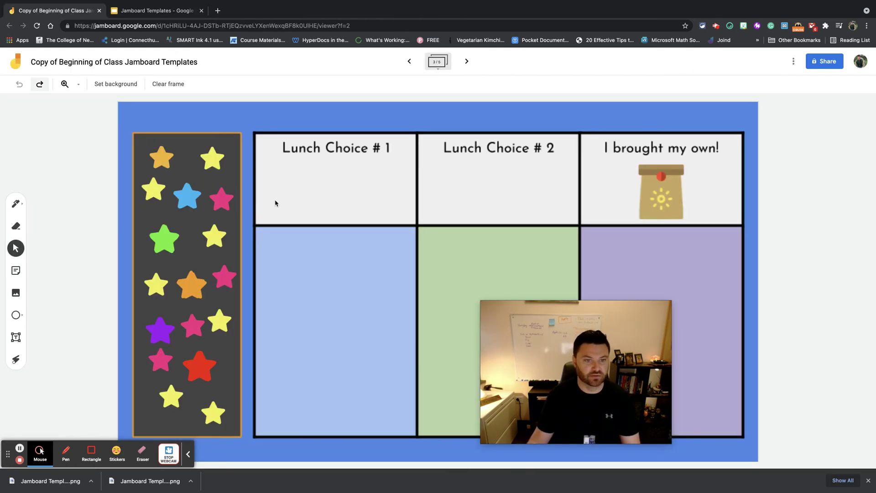
pyautogui.hotkey('ctrl', 'v')
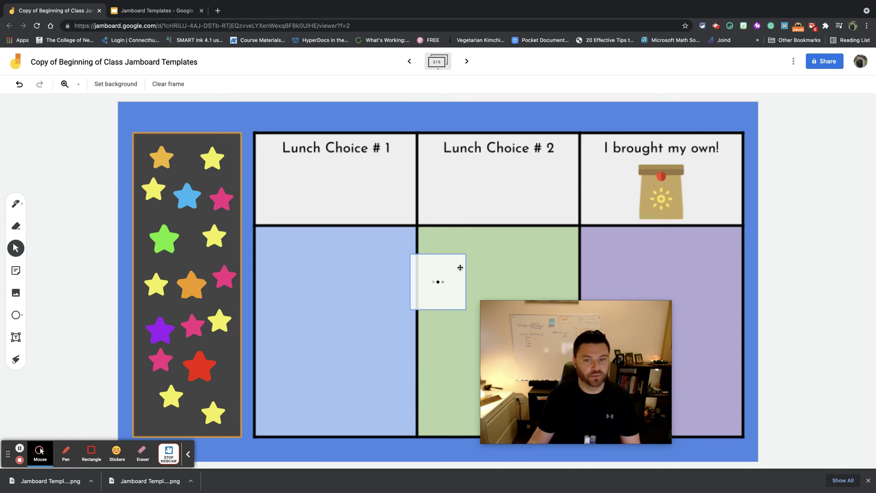
pyautogui.moveTo(461, 266); pyautogui.dragTo(285, 204)
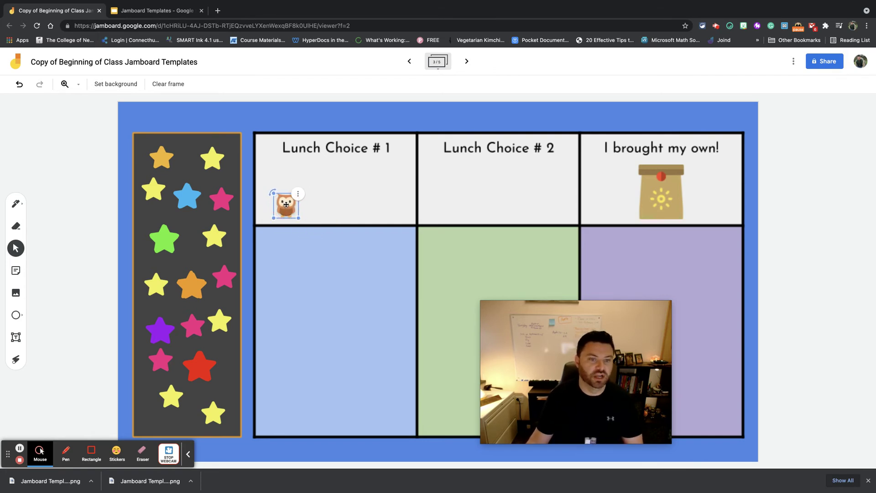
# Duplicate the owl three times and stack the fourth copy onto the first owl
pyautogui.click(299, 197)
pyautogui.click(314, 196)
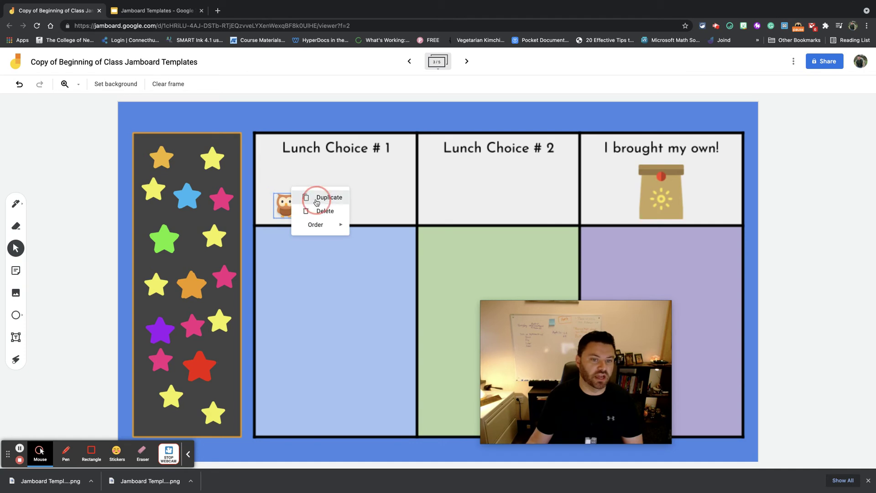
pyautogui.click(315, 213)
pyautogui.click(316, 215)
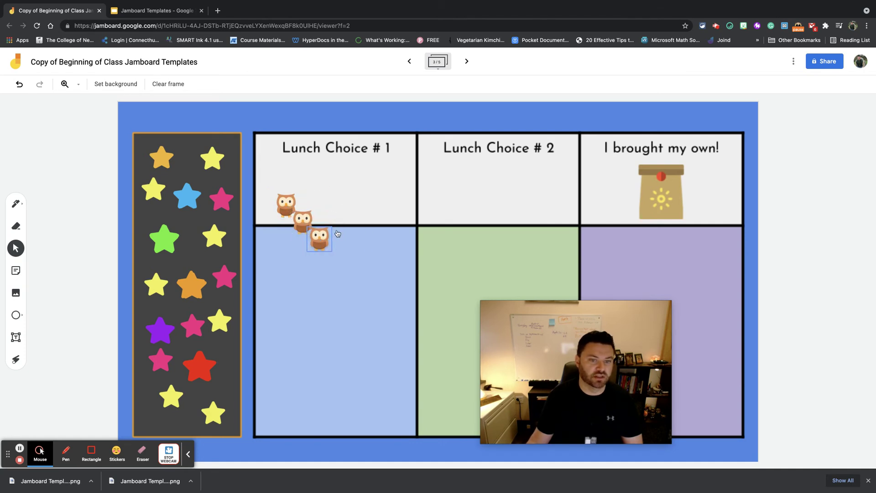
pyautogui.click(333, 231)
pyautogui.click(352, 236)
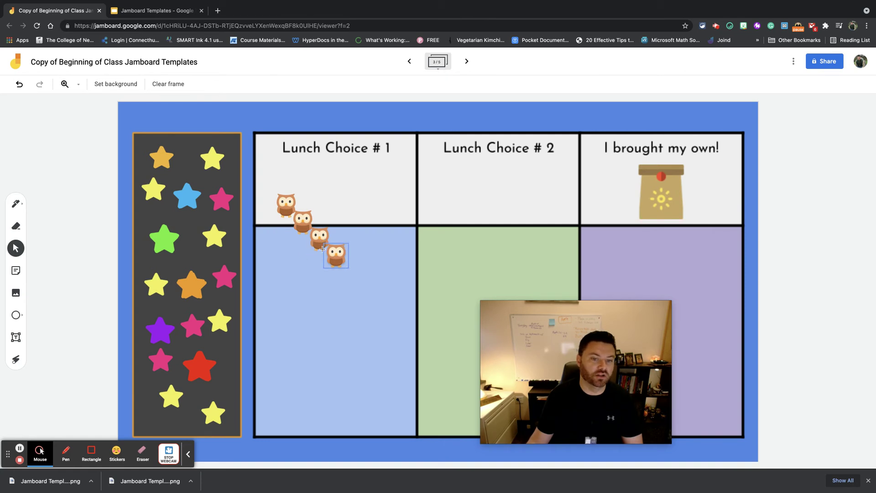
pyautogui.moveTo(336, 256); pyautogui.dragTo(288, 205)
pyautogui.click(391, 233)
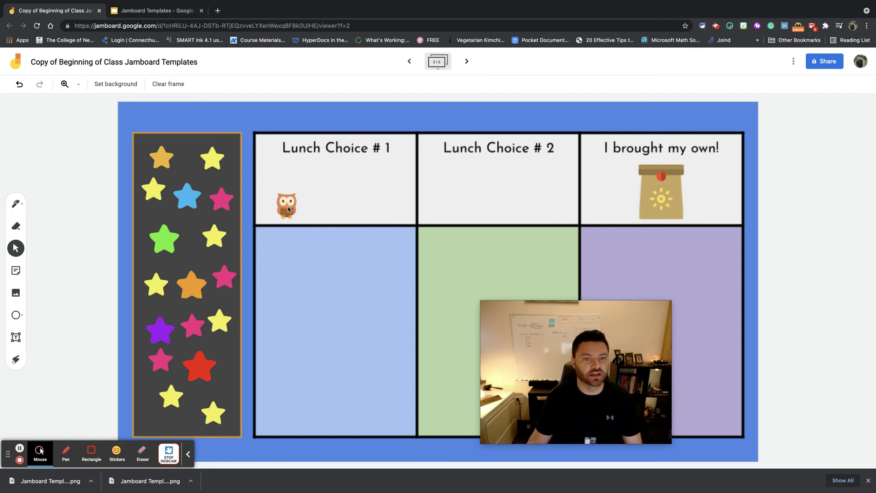
# Restore the Original Copy version from version history, removing the owls
pyautogui.click(792, 61)
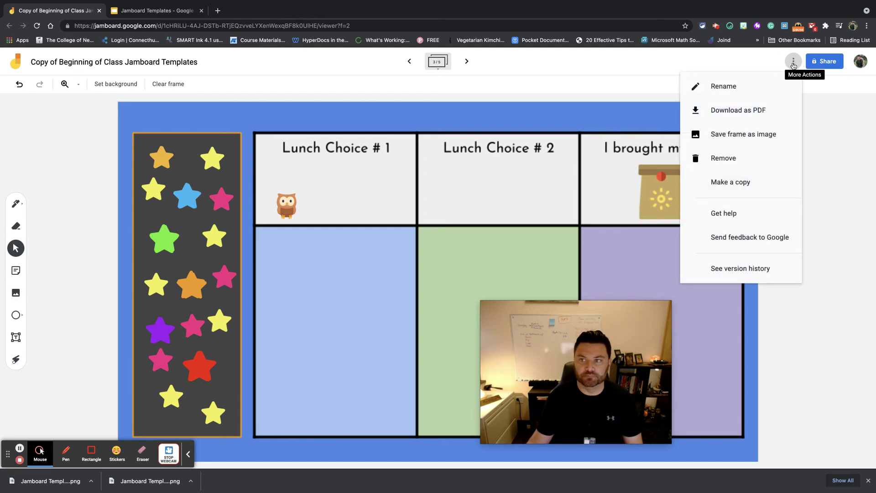
pyautogui.click(740, 269)
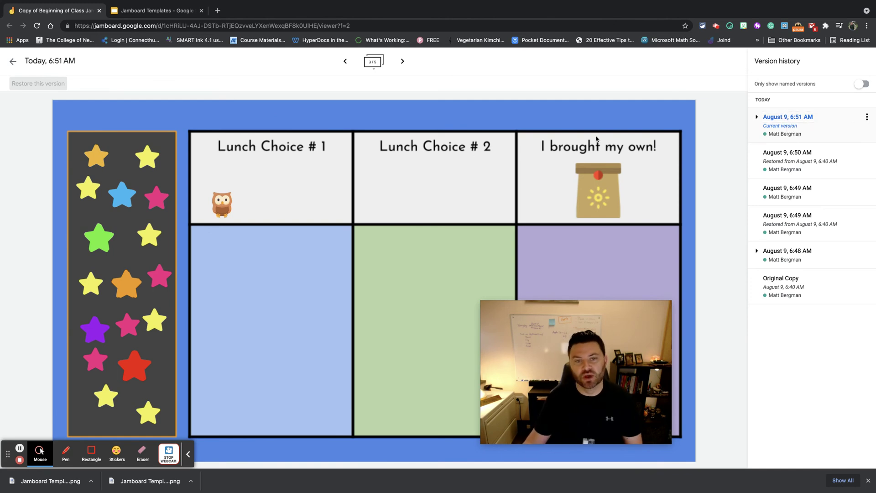
pyautogui.click(799, 286)
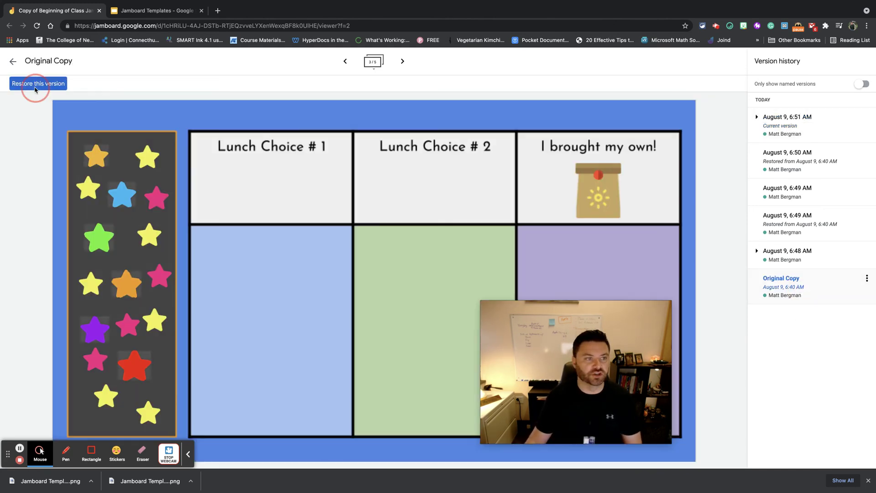
pyautogui.click(35, 89)
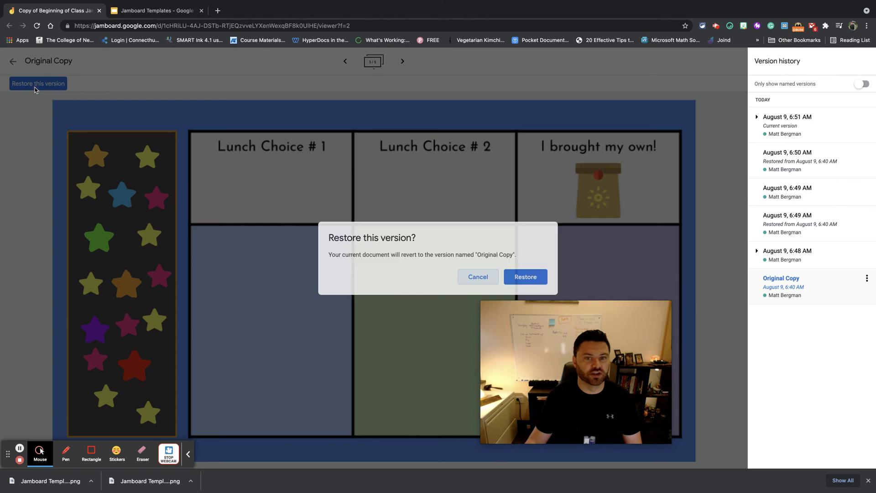
pyautogui.click(519, 278)
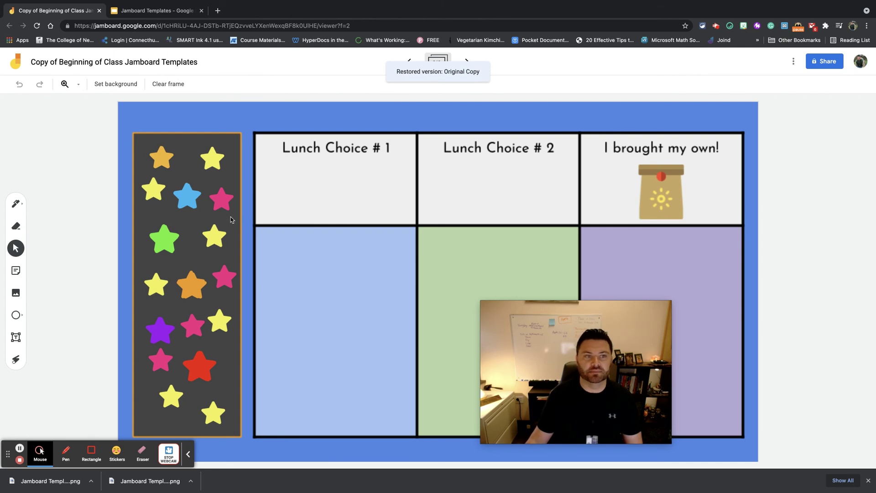
pyautogui.click(126, 87)
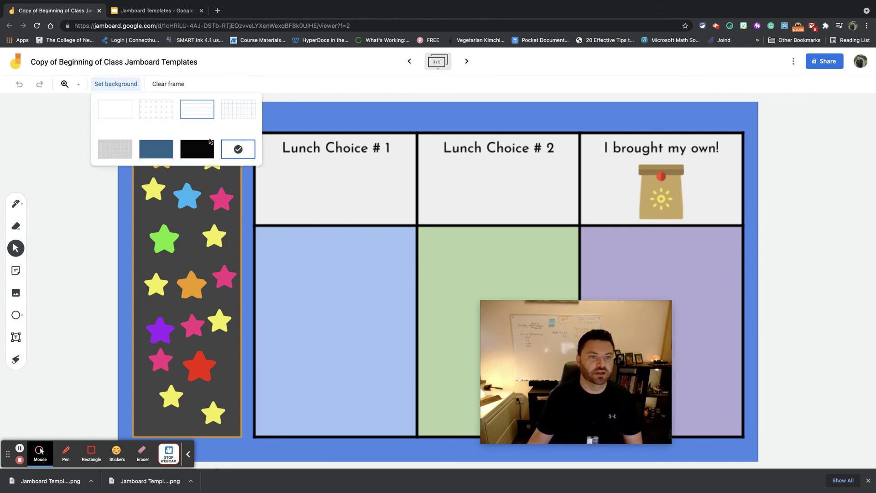
pyautogui.click(236, 152)
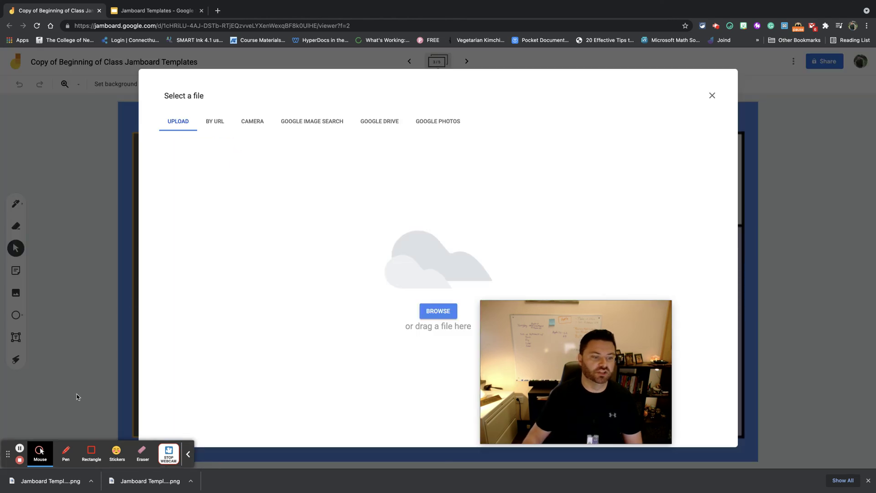
pyautogui.moveTo(58, 489); pyautogui.dragTo(391, 356)
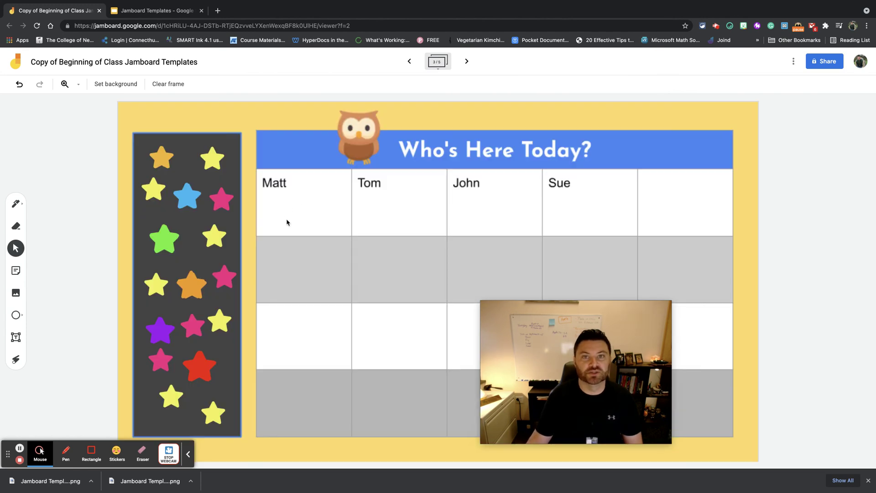
pyautogui.click(19, 85)
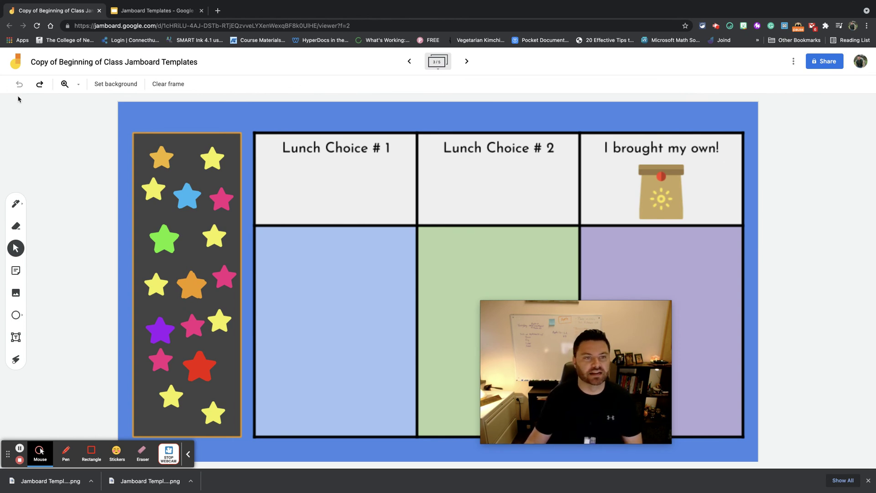
# On frame 4's Energy/Feelings mood meter, drag a yellow star into the red High Energy, Unpleasant quadrant
pyautogui.click(466, 62)
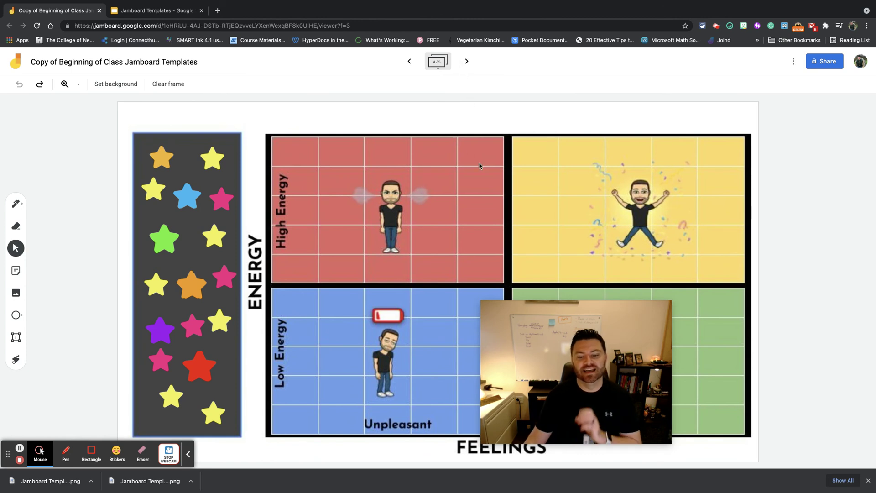
pyautogui.moveTo(600, 309); pyautogui.dragTo(814, 317)
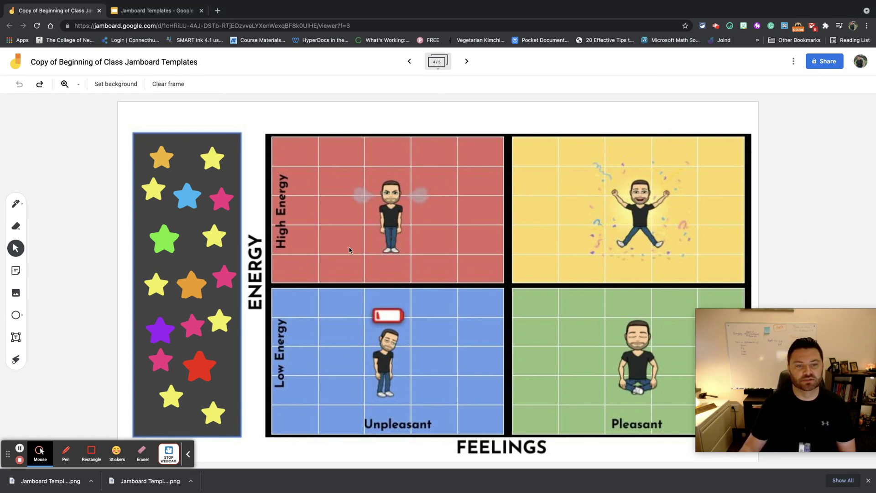
pyautogui.moveTo(209, 236); pyautogui.dragTo(486, 268)
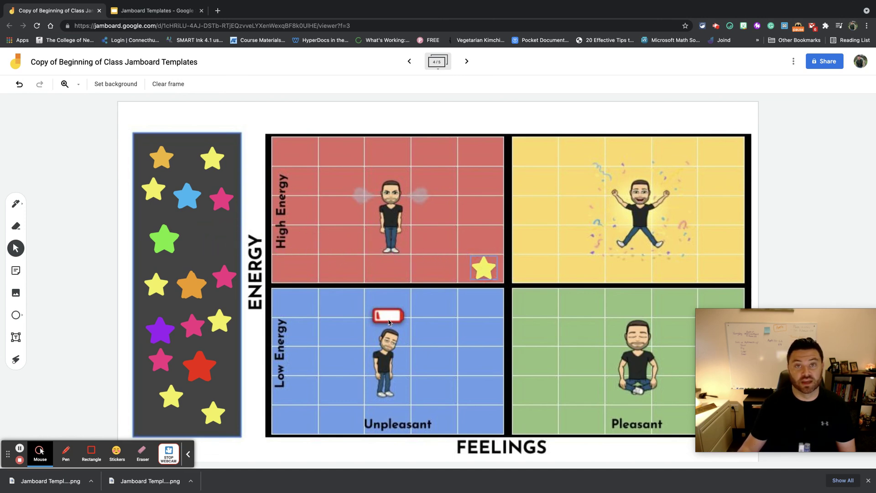